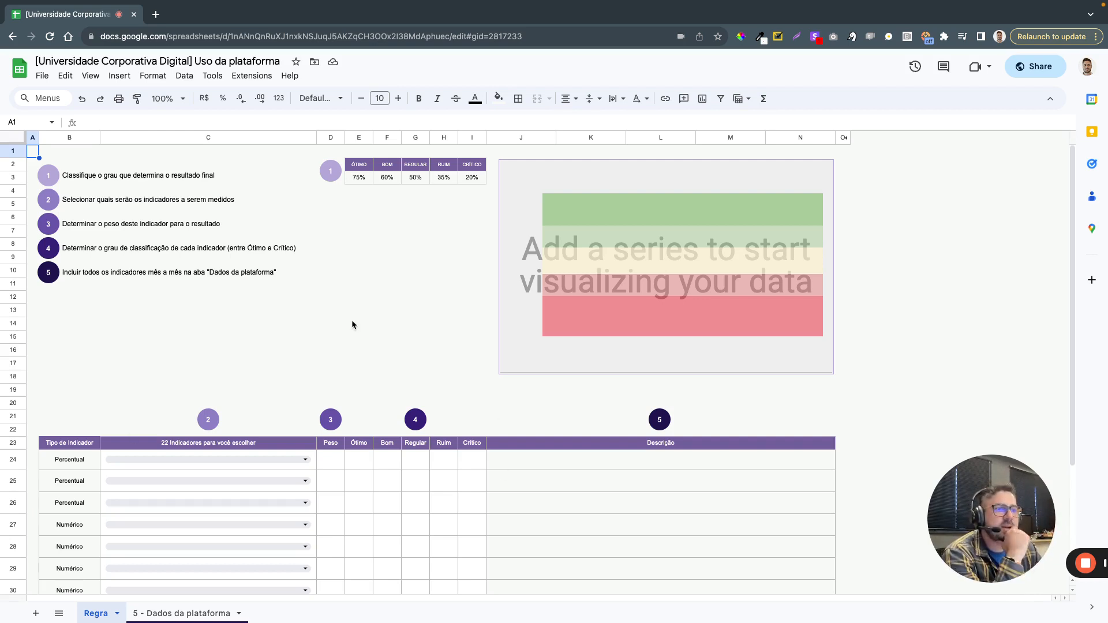
Examine the five setup instructions, the grade percentages, the chart and the indicator table by type on the Regra sheet
{"action": "scroll", "coordinate": [355, 321], "scroll_direction": "down", "scroll_amount": 2}
{"action": "scroll", "coordinate": [355, 326], "scroll_direction": "up", "scroll_amount": 2}
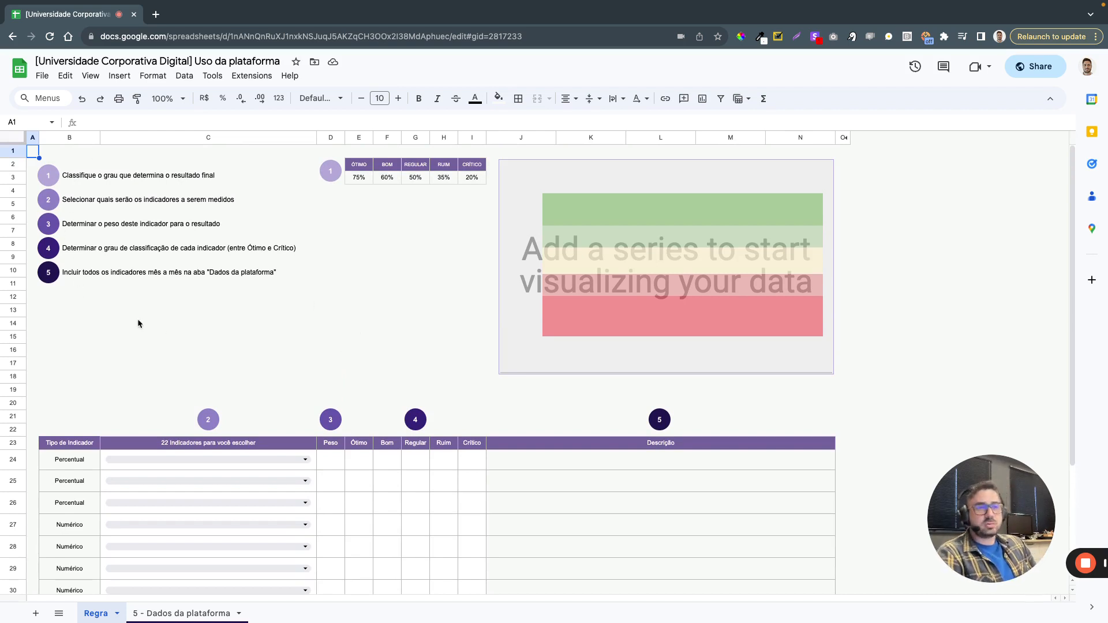
{"action": "scroll", "coordinate": [198, 352], "scroll_direction": "down", "scroll_amount": 5}
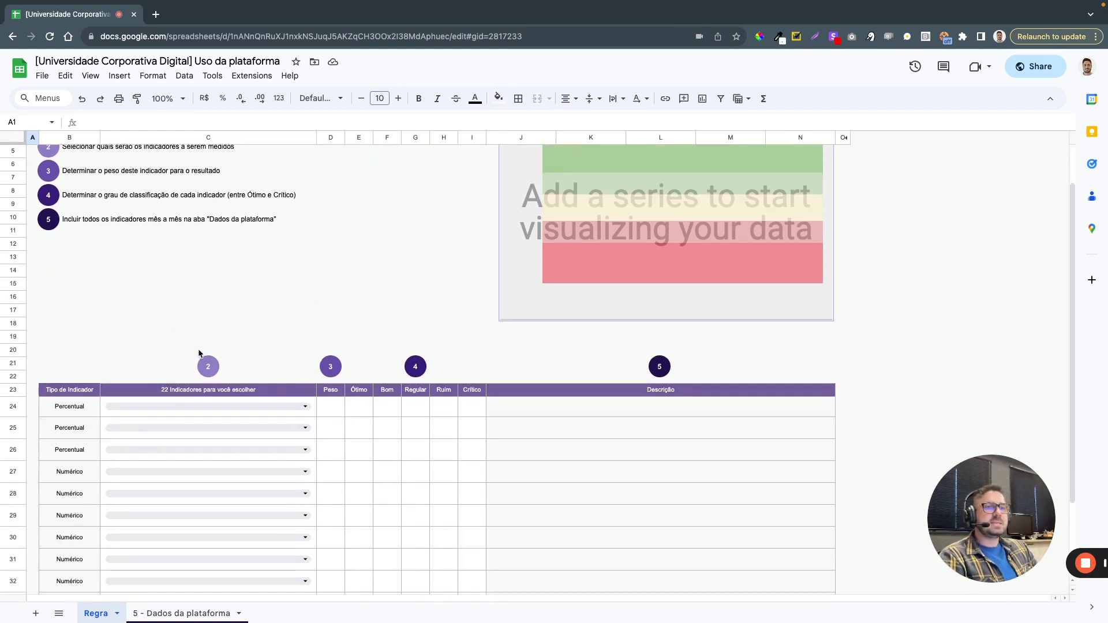
{"action": "scroll", "coordinate": [202, 354], "scroll_direction": "up", "scroll_amount": 2}
{"action": "scroll", "coordinate": [203, 356], "scroll_direction": "up", "scroll_amount": 3}
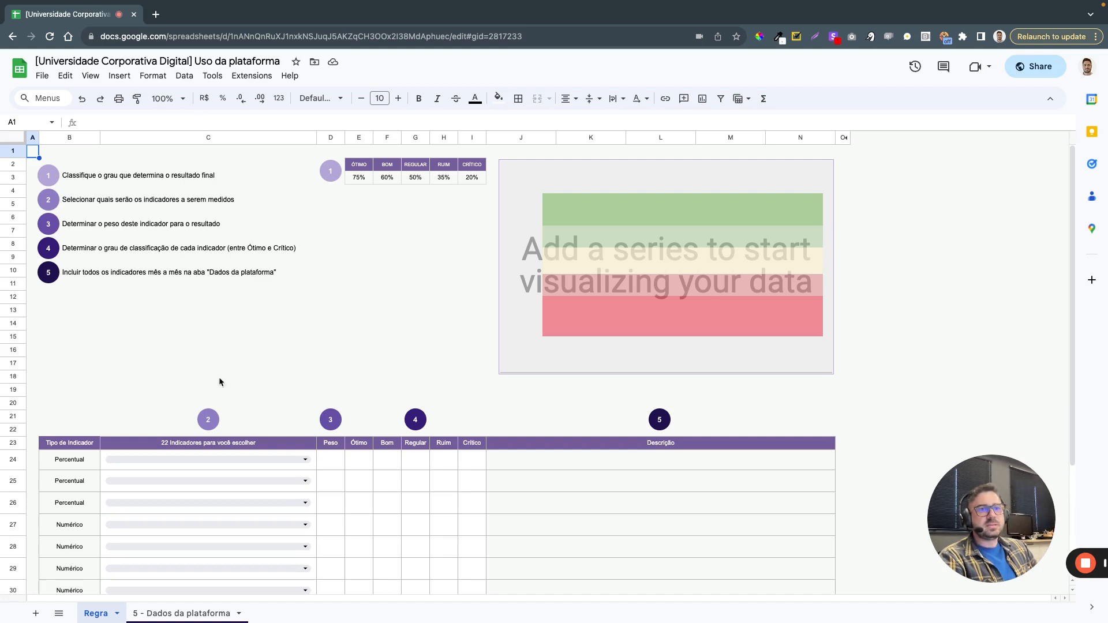
{"action": "scroll", "coordinate": [219, 381], "scroll_direction": "down", "scroll_amount": 5}
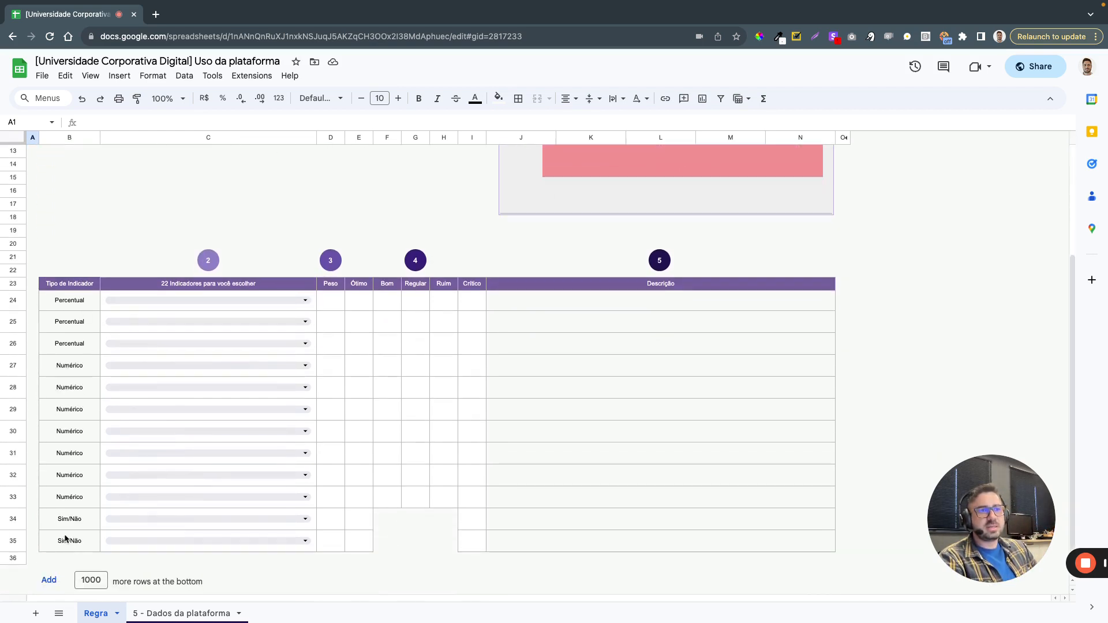
{"action": "scroll", "coordinate": [65, 539], "scroll_direction": "up", "scroll_amount": 5}
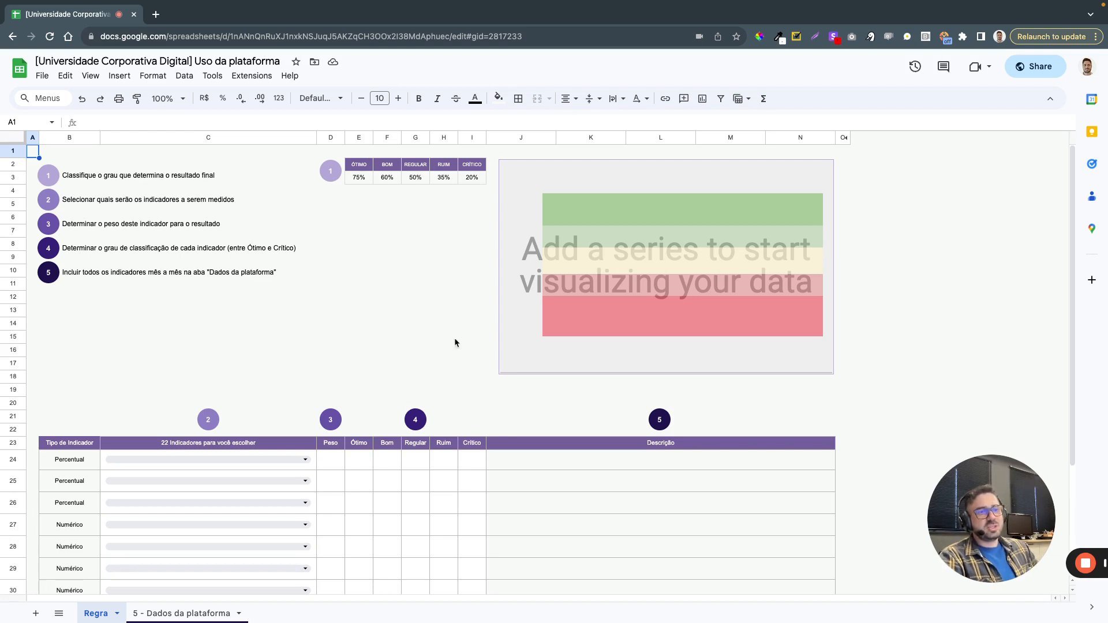
{"action": "scroll", "coordinate": [348, 430], "scroll_direction": "down", "scroll_amount": 5}
{"action": "scroll", "coordinate": [347, 423], "scroll_direction": "up", "scroll_amount": 5}
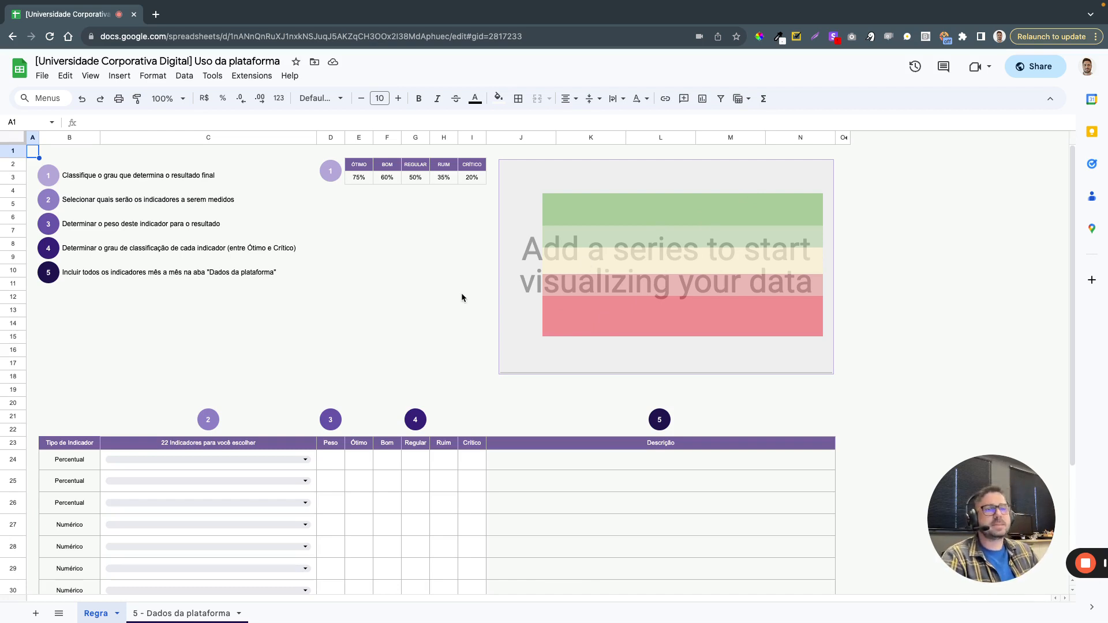
{"action": "scroll", "coordinate": [326, 314], "scroll_direction": "down", "scroll_amount": 3}
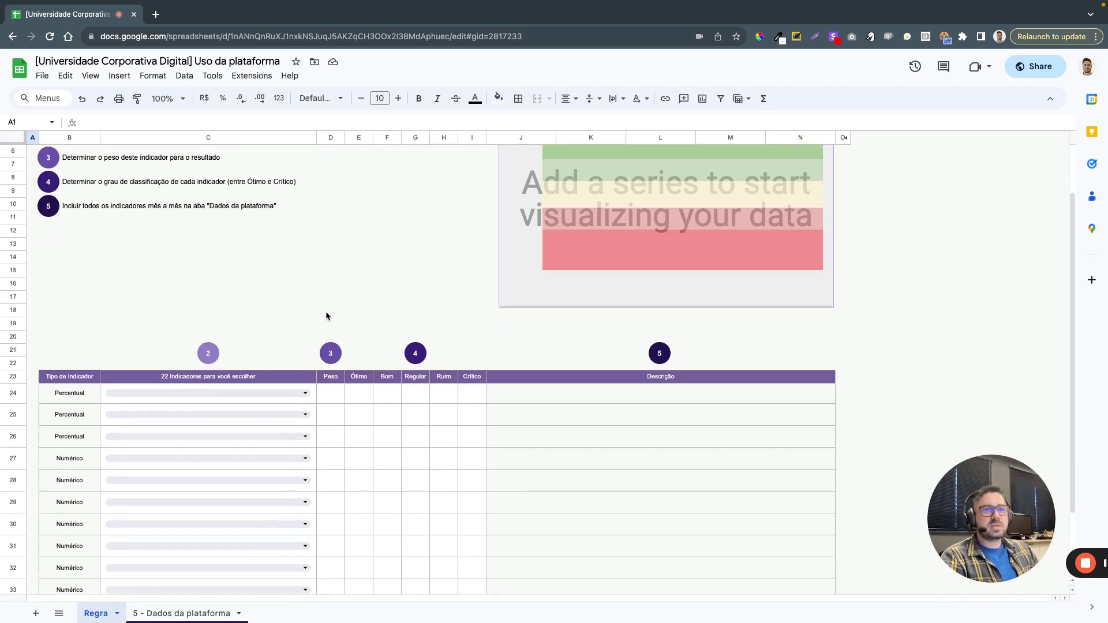
{"action": "scroll", "coordinate": [326, 313], "scroll_direction": "down", "scroll_amount": 5}
{"action": "scroll", "coordinate": [326, 300], "scroll_direction": "up", "scroll_amount": 8}
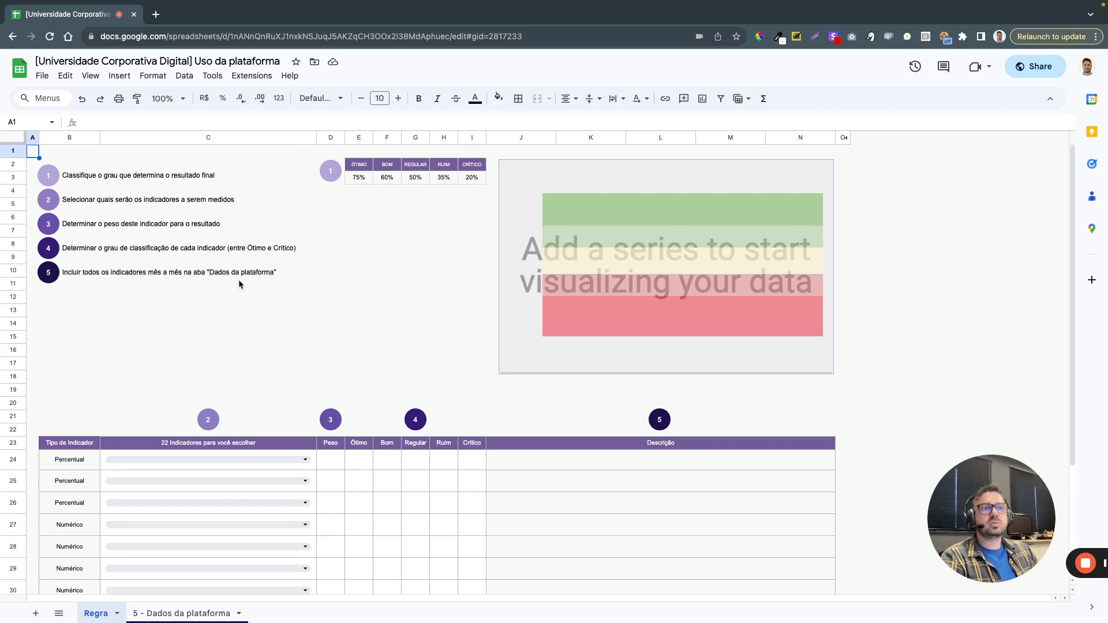
{"action": "scroll", "coordinate": [263, 379], "scroll_direction": "down", "scroll_amount": 5}
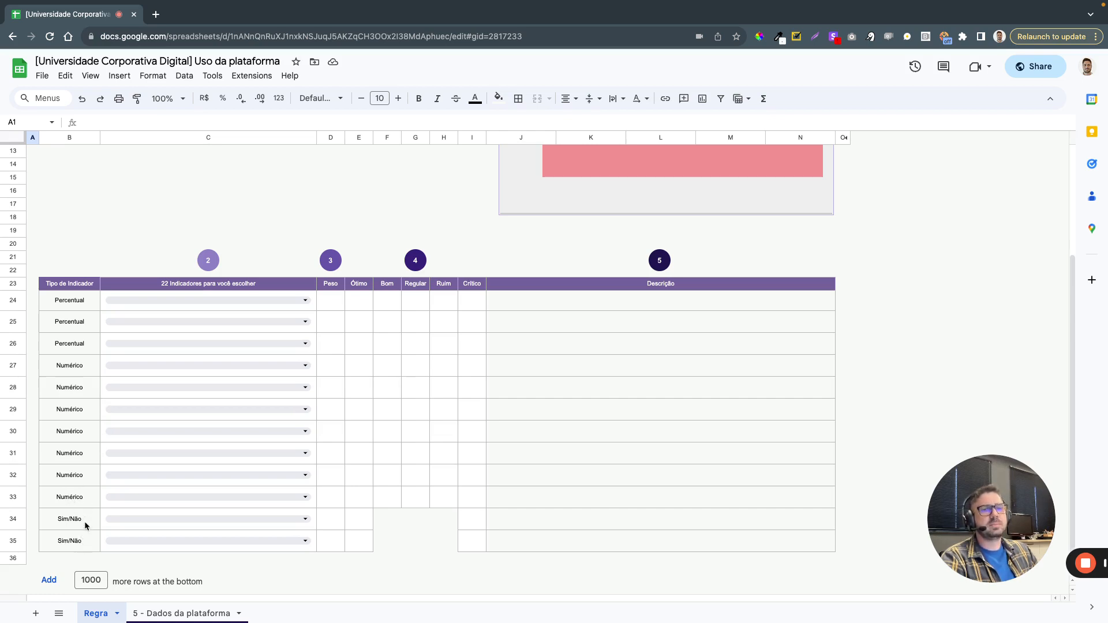
Fill the three Percentual rows with user access volume (3-month average), user access volume (last month) and "Quantidade de cursos"
{"action": "scroll", "coordinate": [115, 375], "scroll_direction": "up", "scroll_amount": 2}
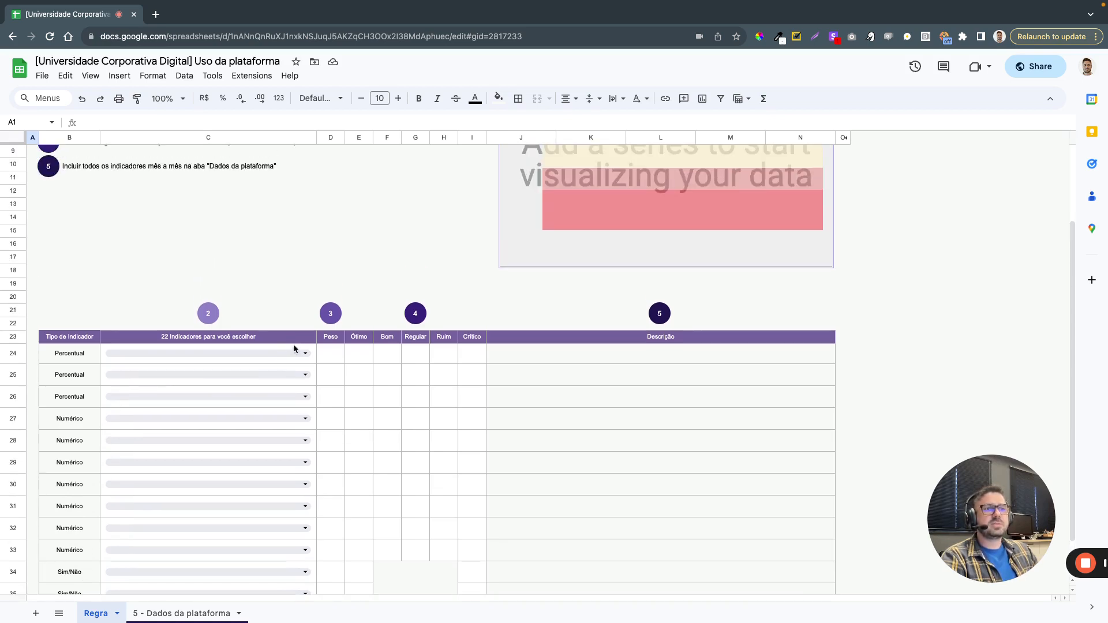
{"action": "left_click", "coordinate": [305, 353]}
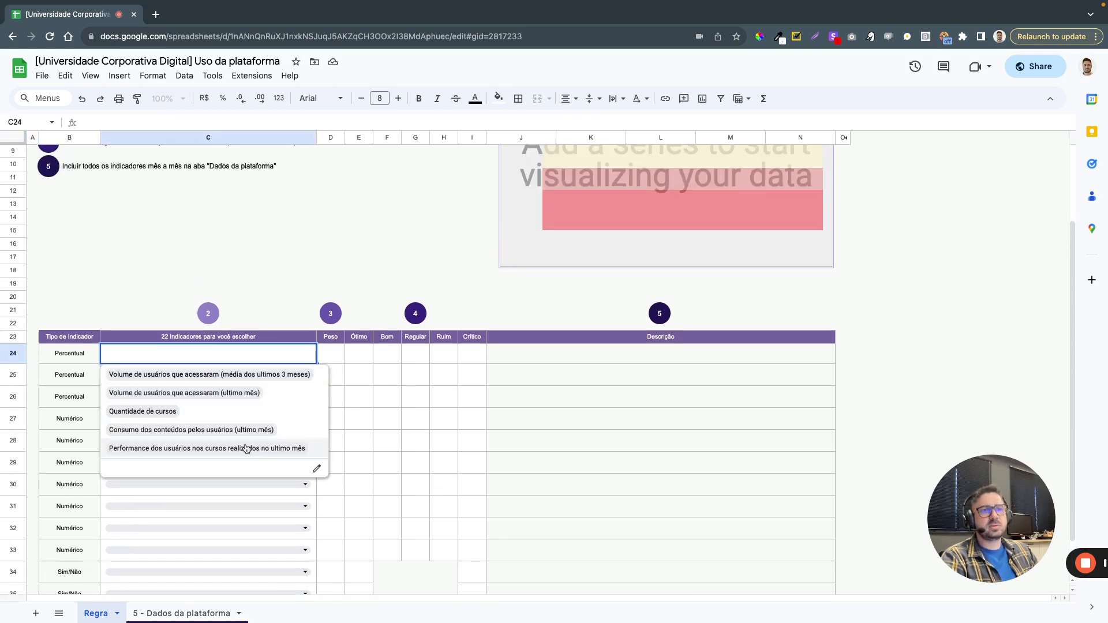
{"action": "left_click", "coordinate": [219, 375]}
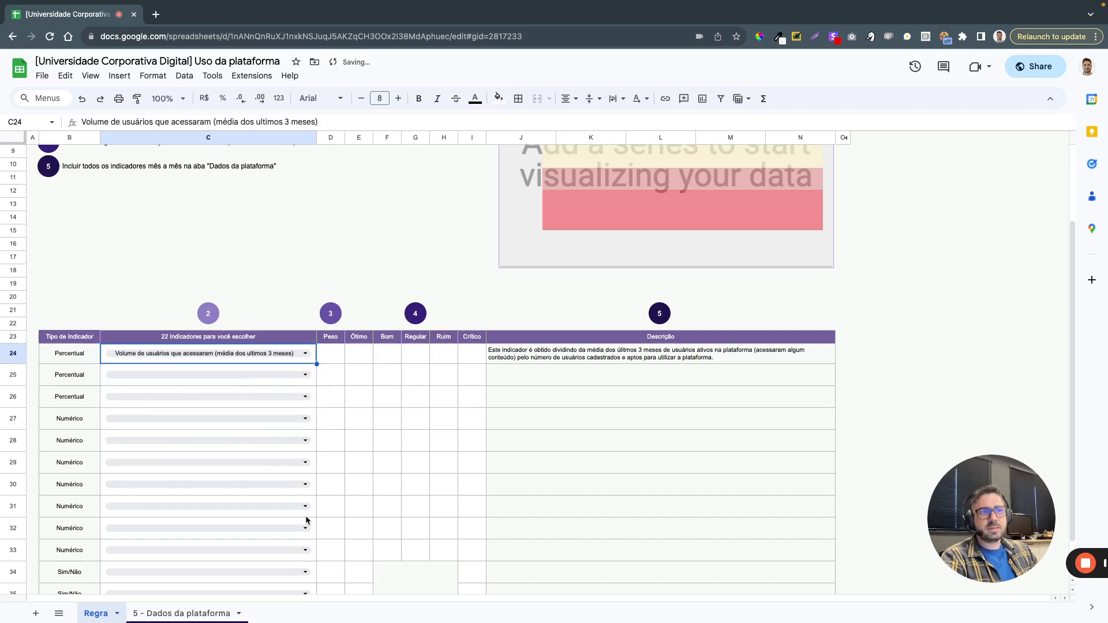
{"action": "left_click", "coordinate": [234, 376]}
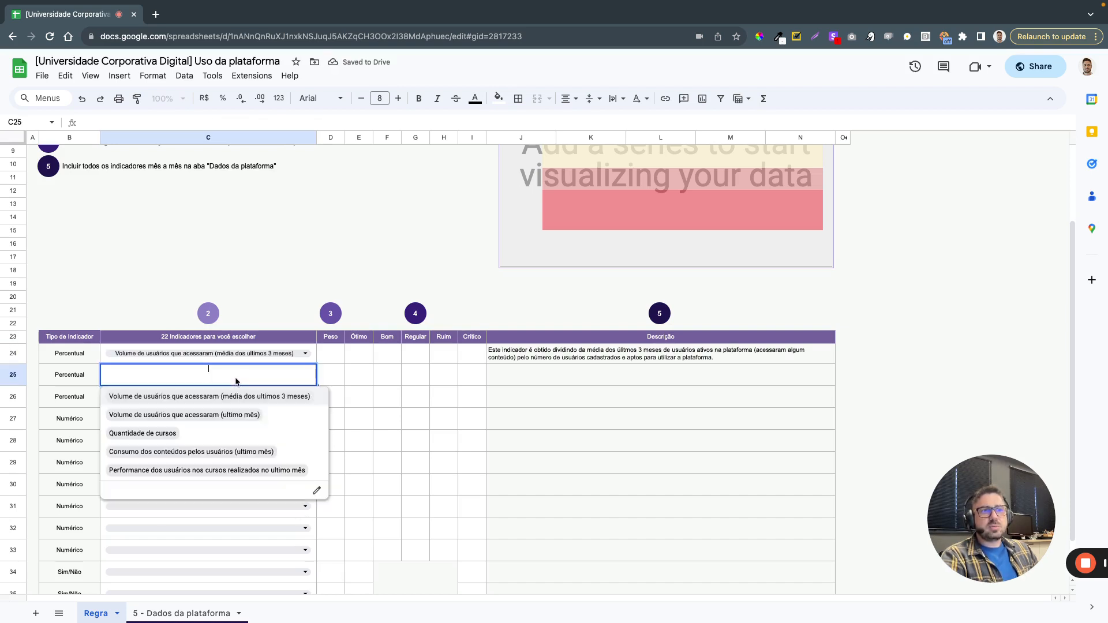
{"action": "left_click", "coordinate": [223, 417]}
{"action": "left_click", "coordinate": [191, 397]}
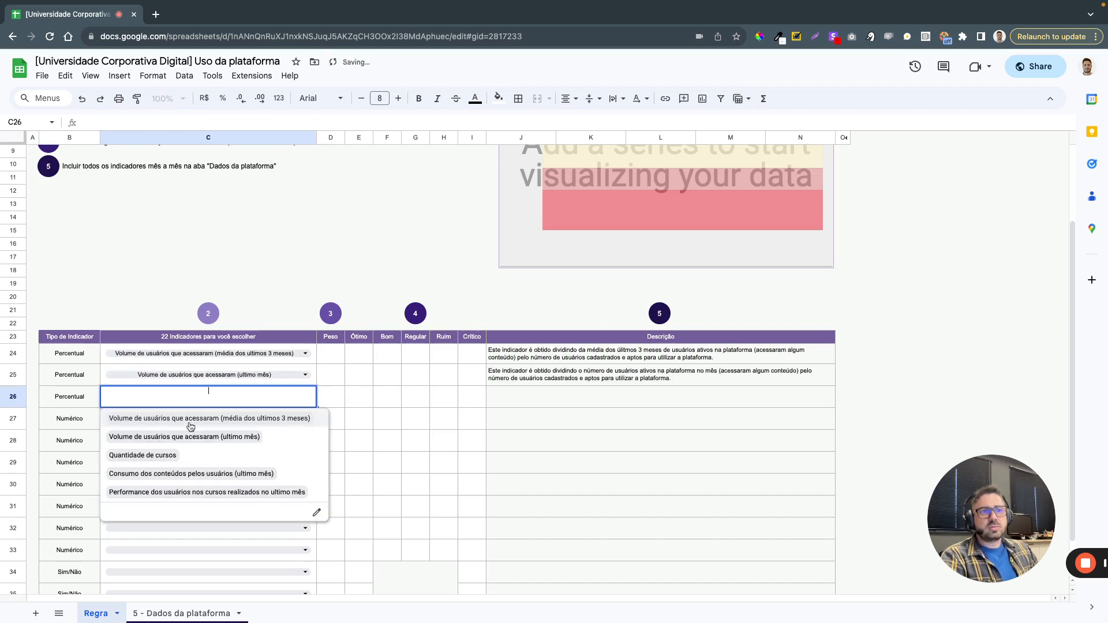
{"action": "left_click", "coordinate": [166, 456]}
Choose "Quantidade de matrículas concluídas (último mês)" and "Atualizações de cursos nos últimos 3 meses" for the first two Numérico rows
{"action": "left_click", "coordinate": [170, 420]}
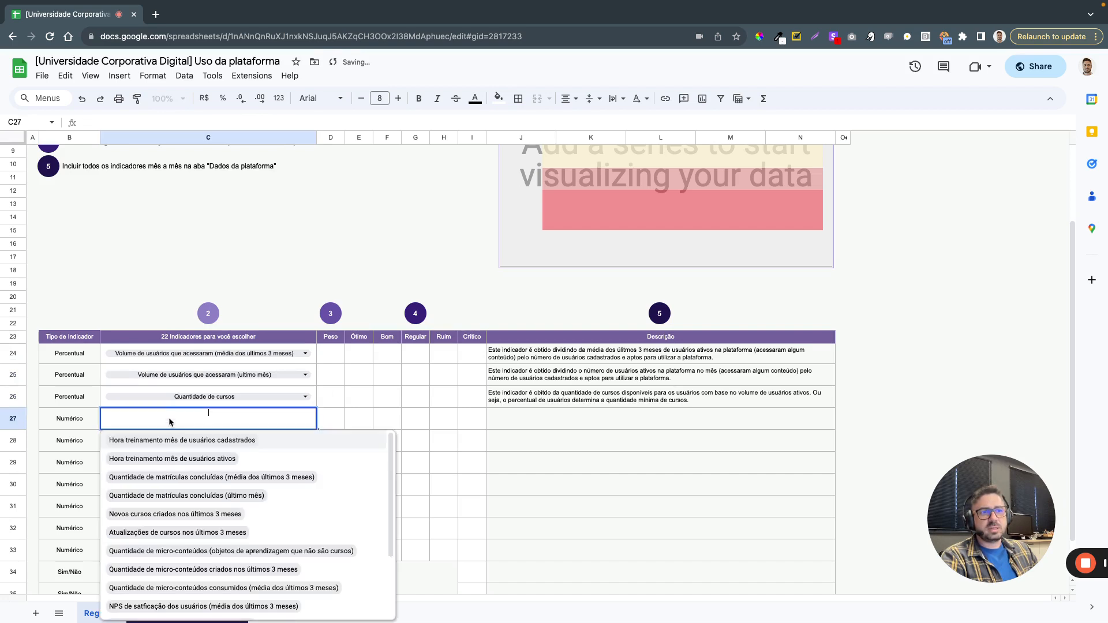
{"action": "left_click", "coordinate": [172, 494]}
{"action": "left_click", "coordinate": [174, 446]}
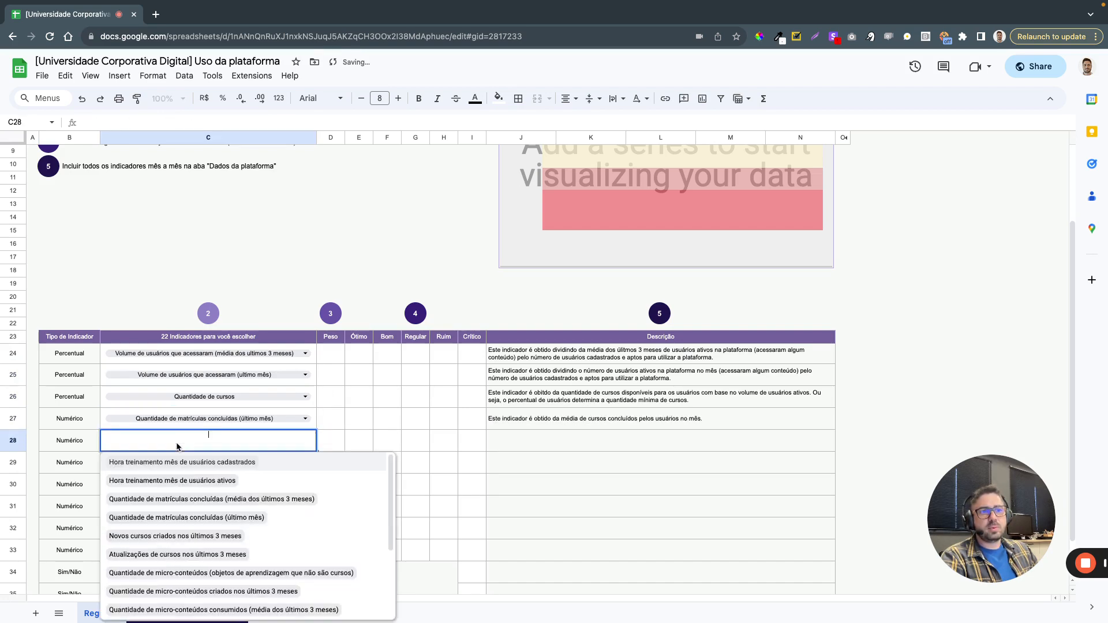
{"action": "left_click", "coordinate": [165, 554]}
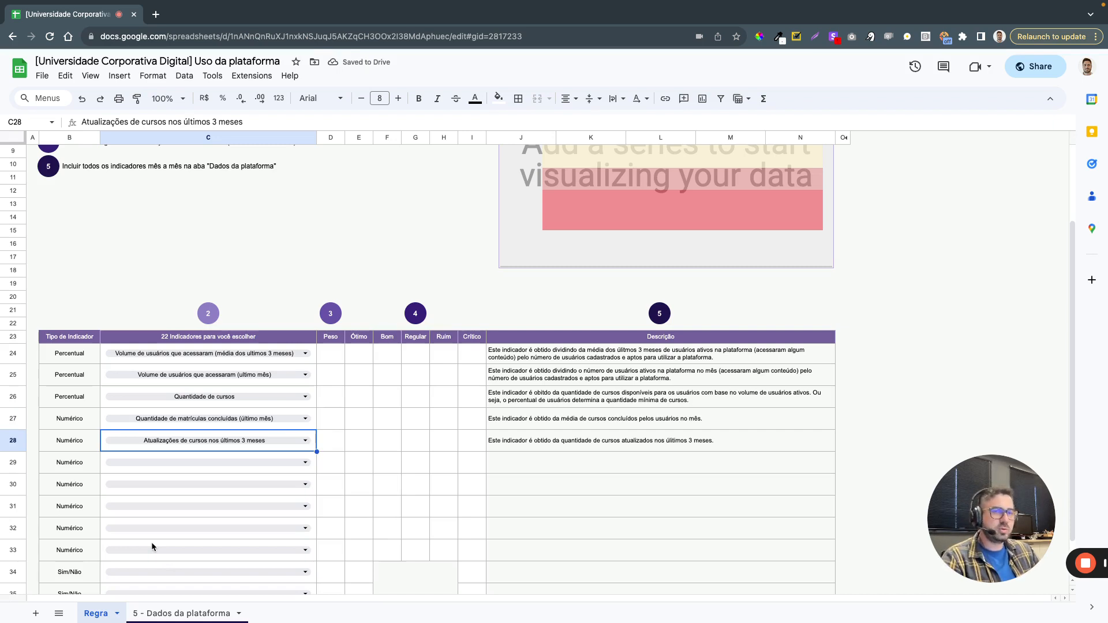
Undo the indicator choices and the earlier clearing of C24:I35 to restore the filled-in table, and deselect the range
{"action": "key", "text": "ctrl+z"}
{"action": "key", "text": "ctrl+z"}
{"action": "key", "text": "ctrl+z"}
{"action": "key", "text": "ctrl+z"}
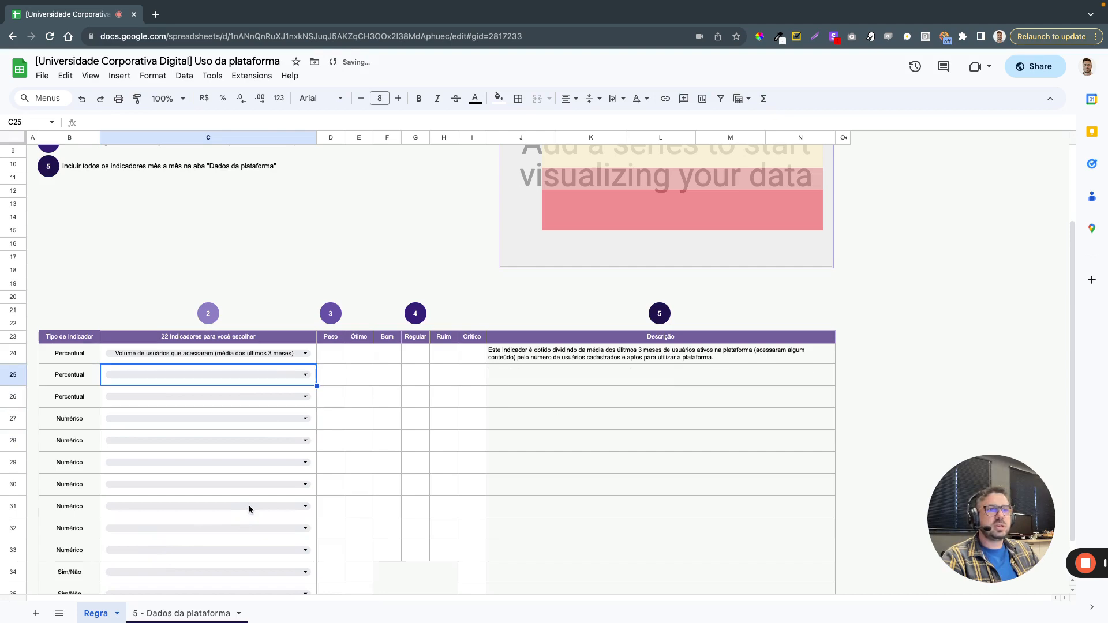
{"action": "key", "text": "ctrl+z"}
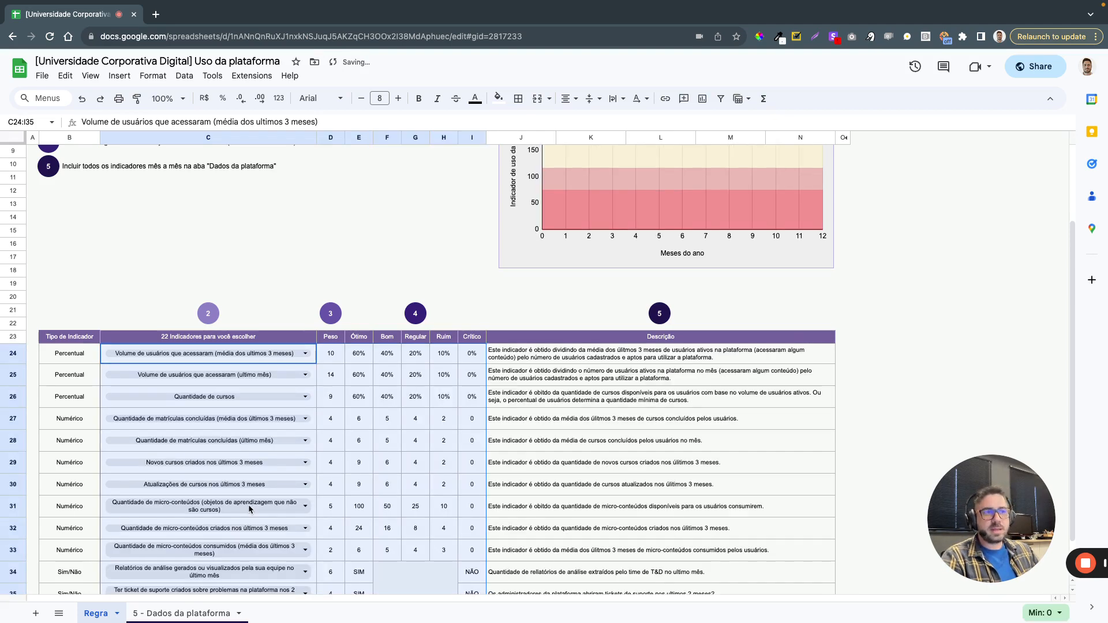
{"action": "scroll", "coordinate": [434, 282], "scroll_direction": "down", "scroll_amount": 2}
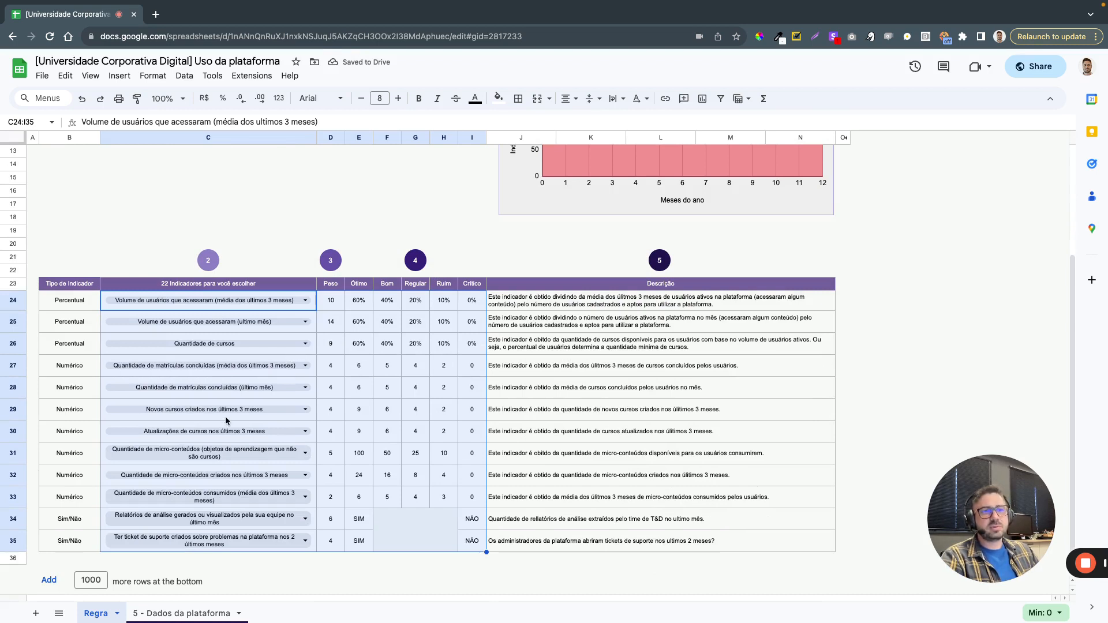
{"action": "left_click", "coordinate": [92, 248]}
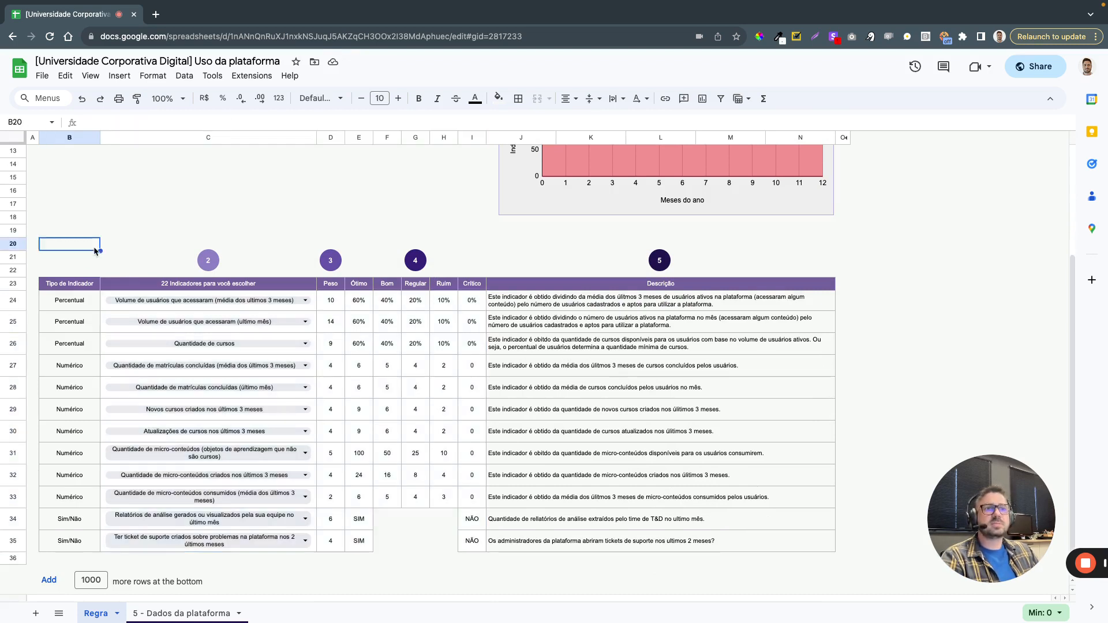
Review the two user access volume indicators in rows 24 and 25, checking row 24's weight, grade thresholds and description
{"action": "left_click", "coordinate": [105, 310]}
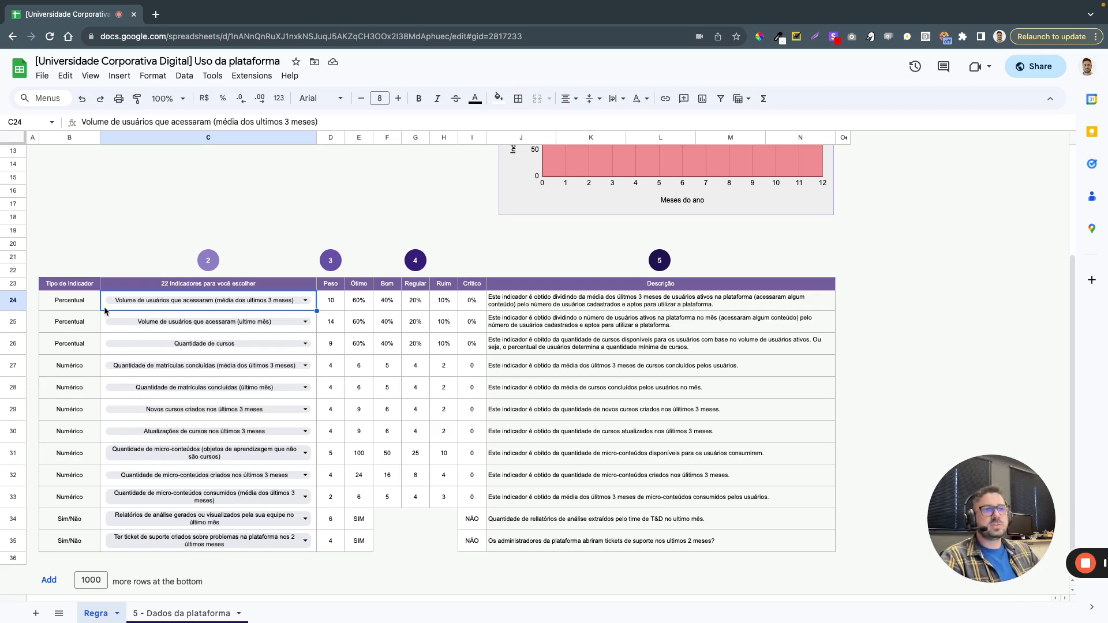
{"action": "key", "text": "Right"}
{"action": "key", "text": "Right"}
{"action": "key", "text": "Right"}
{"action": "key", "text": "Right"}
{"action": "key", "text": "Right"}
{"action": "key", "text": "Right"}
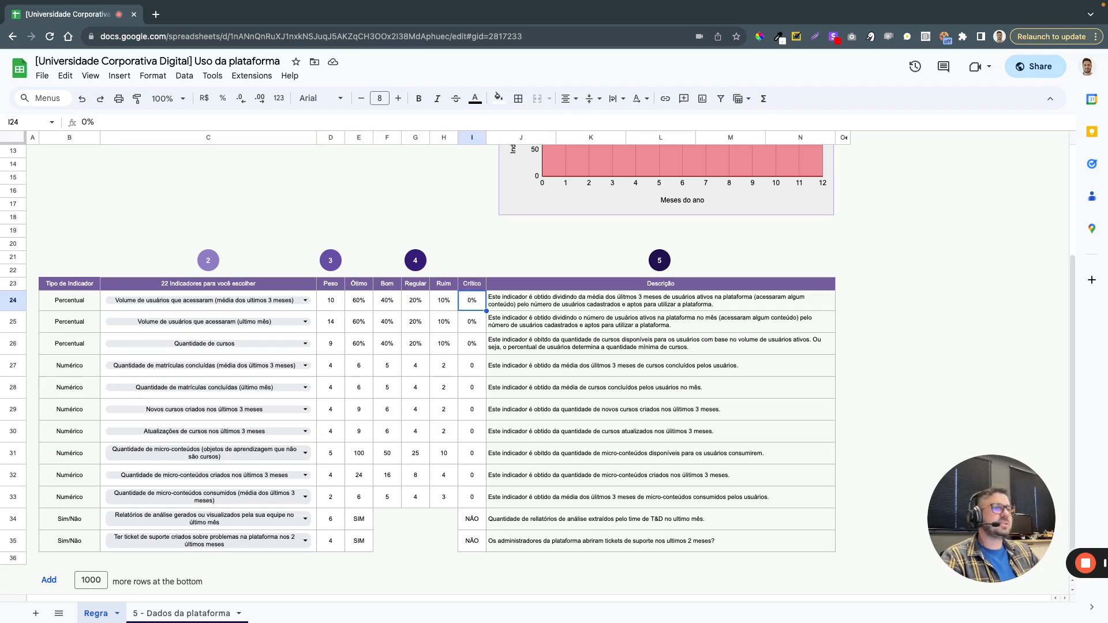
{"action": "key", "text": "Right"}
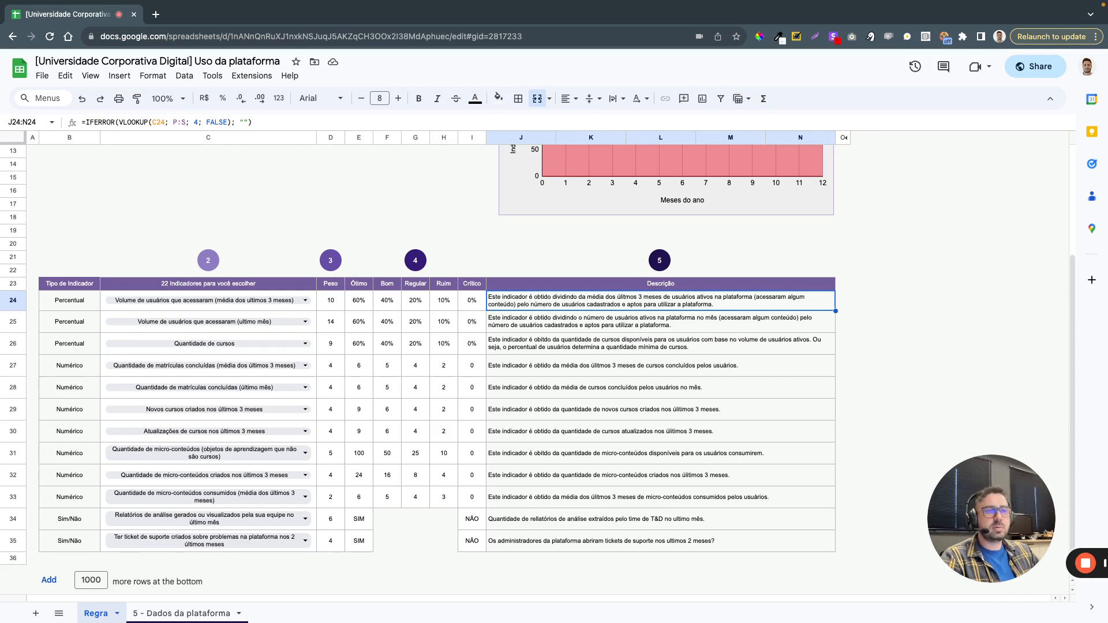
{"action": "key", "text": "Left"}
{"action": "key", "text": "Left"}
{"action": "key", "text": "Left"}
{"action": "key", "text": "Left"}
{"action": "key", "text": "Left"}
{"action": "key", "text": "Left"}
{"action": "key", "text": "Left"}
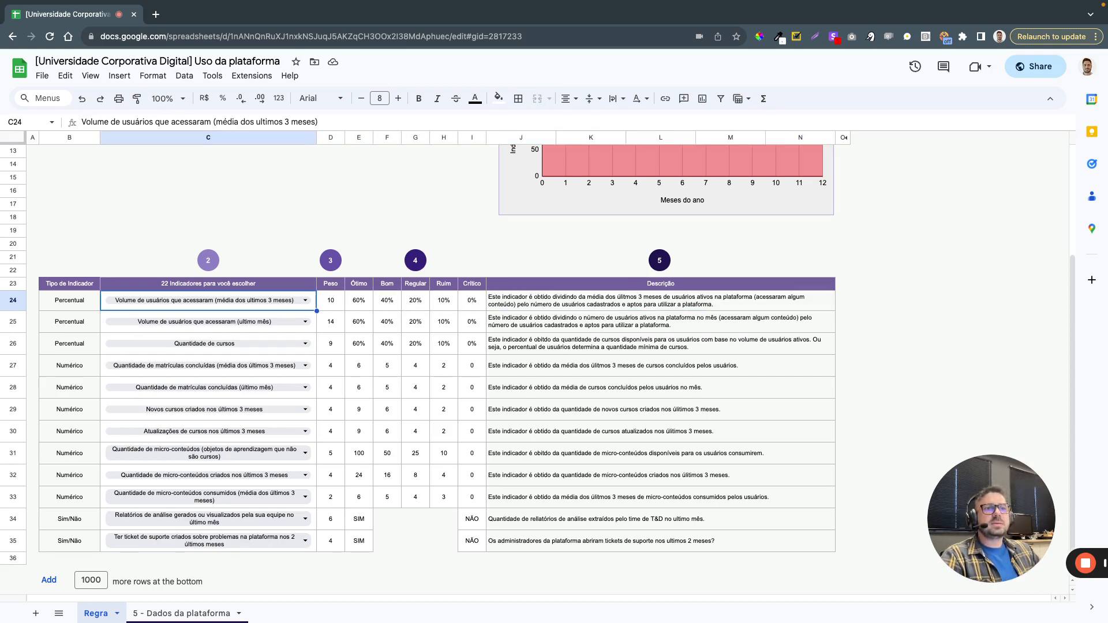
{"action": "key", "text": "Down"}
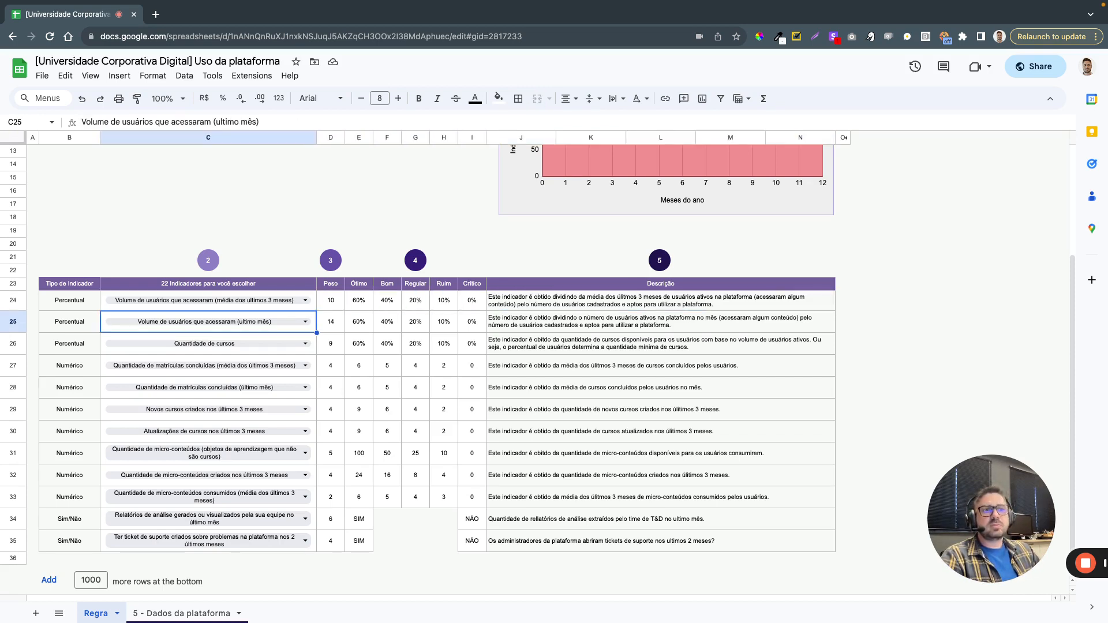
{"action": "key", "text": "Left"}
{"action": "key", "text": "Right"}
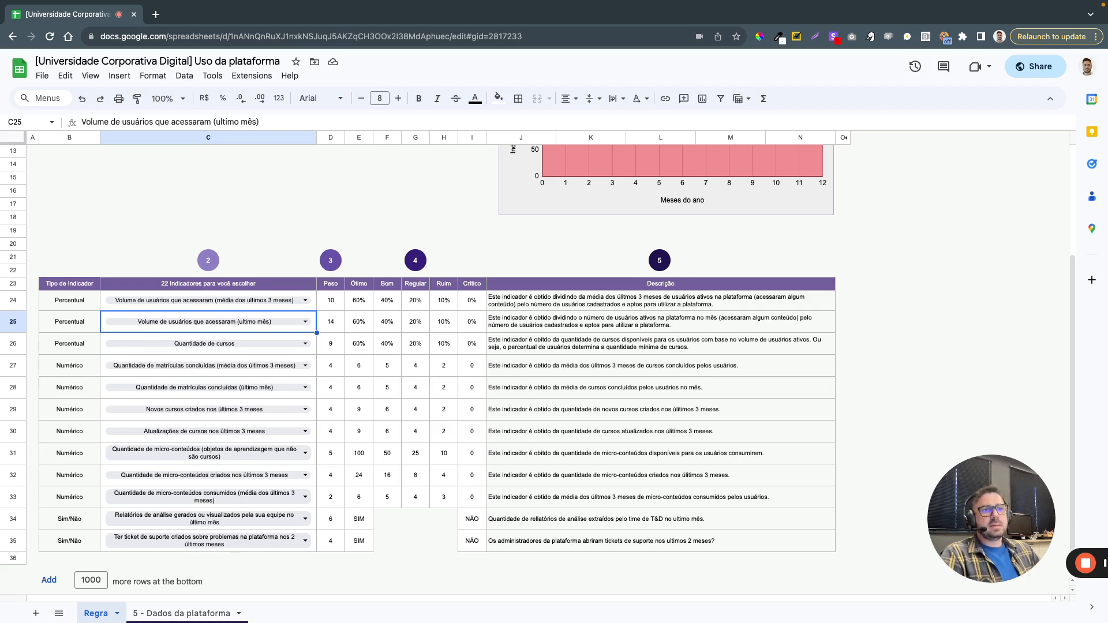
Review the "Quantidade de cursos" indicator in row 26 across its weight, grade thresholds and description
{"action": "left_click", "coordinate": [208, 343]}
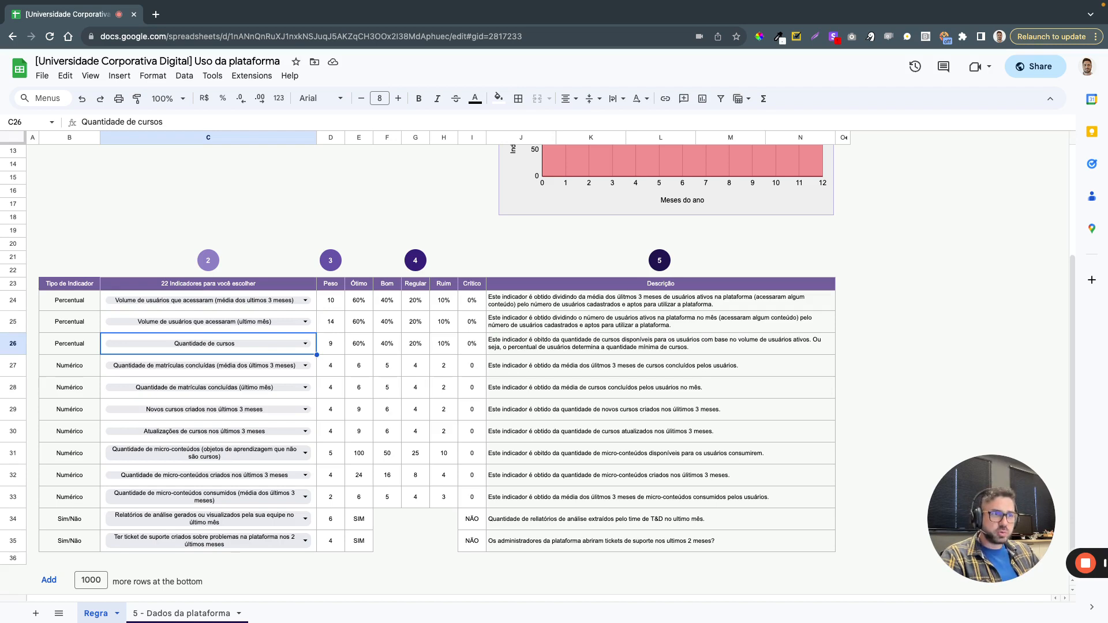
{"action": "key", "text": "Right"}
{"action": "key", "text": "Right"}
{"action": "key", "text": "Right"}
{"action": "key", "text": "Right"}
{"action": "key", "text": "Right"}
{"action": "key", "text": "Right"}
{"action": "key", "text": "Right"}
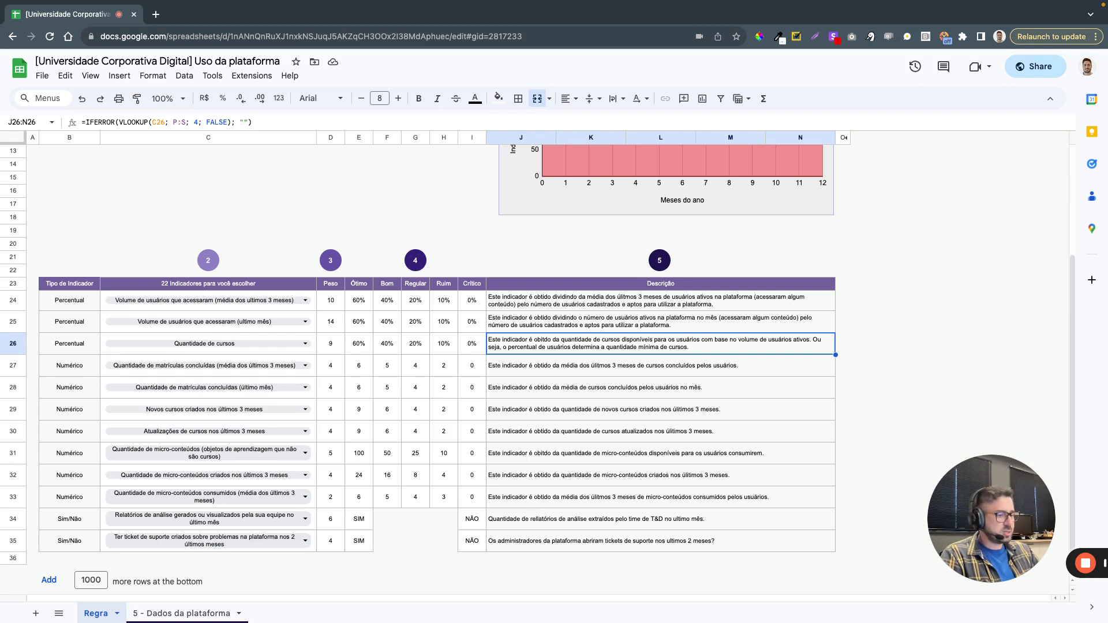
{"action": "key", "text": "Left"}
{"action": "key", "text": "Left"}
{"action": "key", "text": "Left"}
{"action": "key", "text": "Left"}
{"action": "key", "text": "Left"}
{"action": "key", "text": "Left"}
{"action": "key", "text": "Left"}
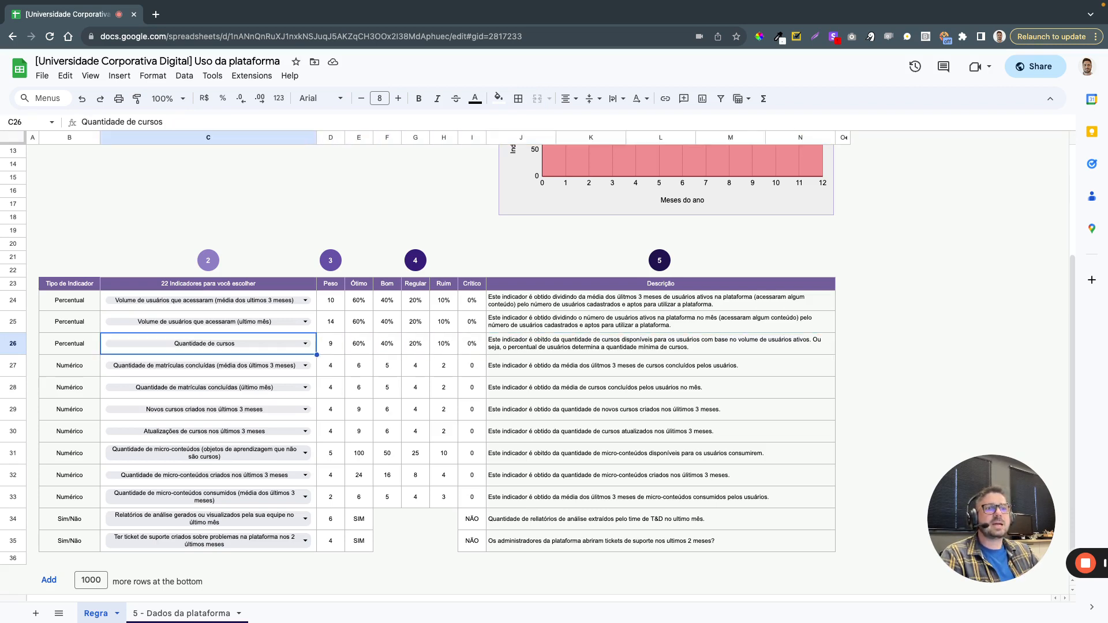
Review the Numérico indicators from row 27 on, checking row 27's weight and grade thresholds and the descriptions below it
{"action": "key", "text": "Down"}
{"action": "key", "text": "Down"}
{"action": "key", "text": "Down"}
{"action": "key", "text": "Down"}
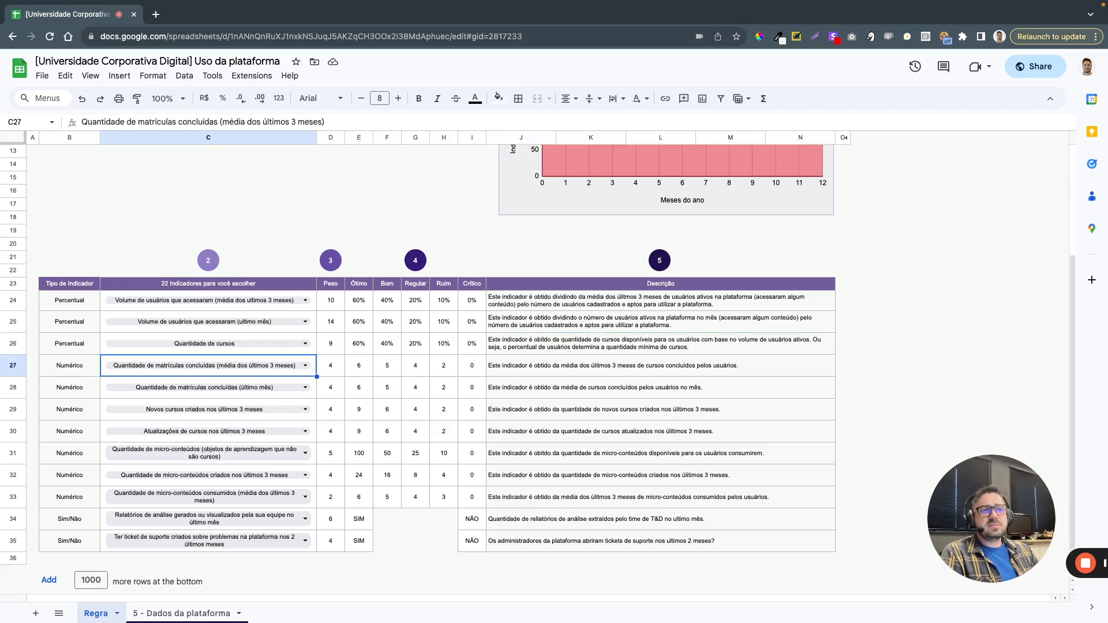
{"action": "key", "text": "Up"}
{"action": "key", "text": "Up"}
{"action": "key", "text": "Up"}
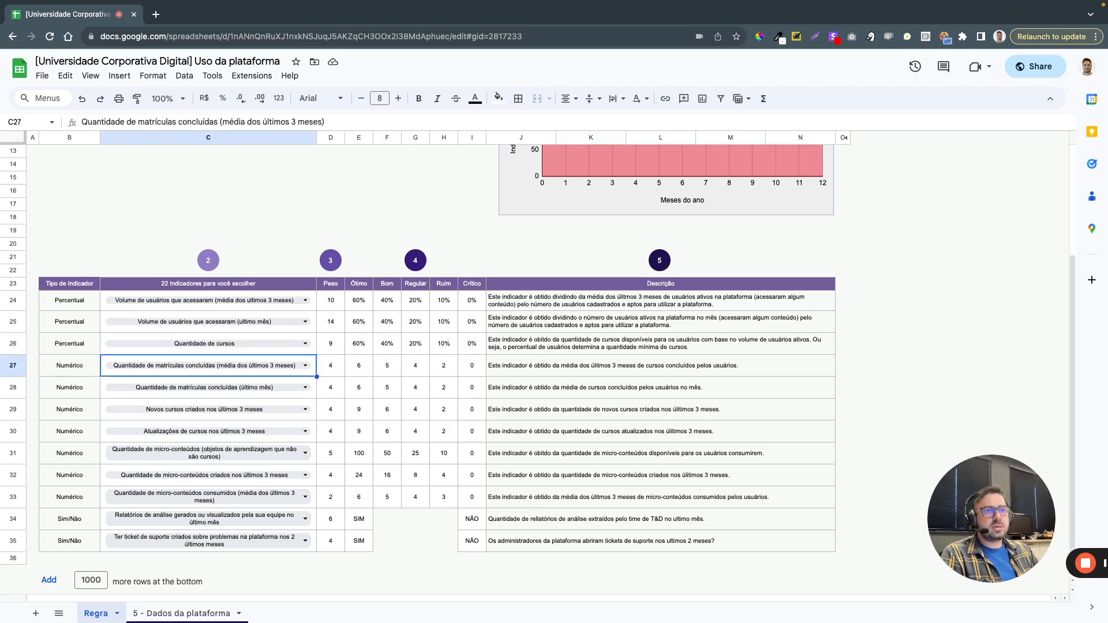
{"action": "key", "text": "Right"}
{"action": "key", "text": "Right"}
{"action": "key", "text": "Right"}
{"action": "key", "text": "Right"}
{"action": "key", "text": "Right"}
{"action": "key", "text": "Right"}
{"action": "key", "text": "Right"}
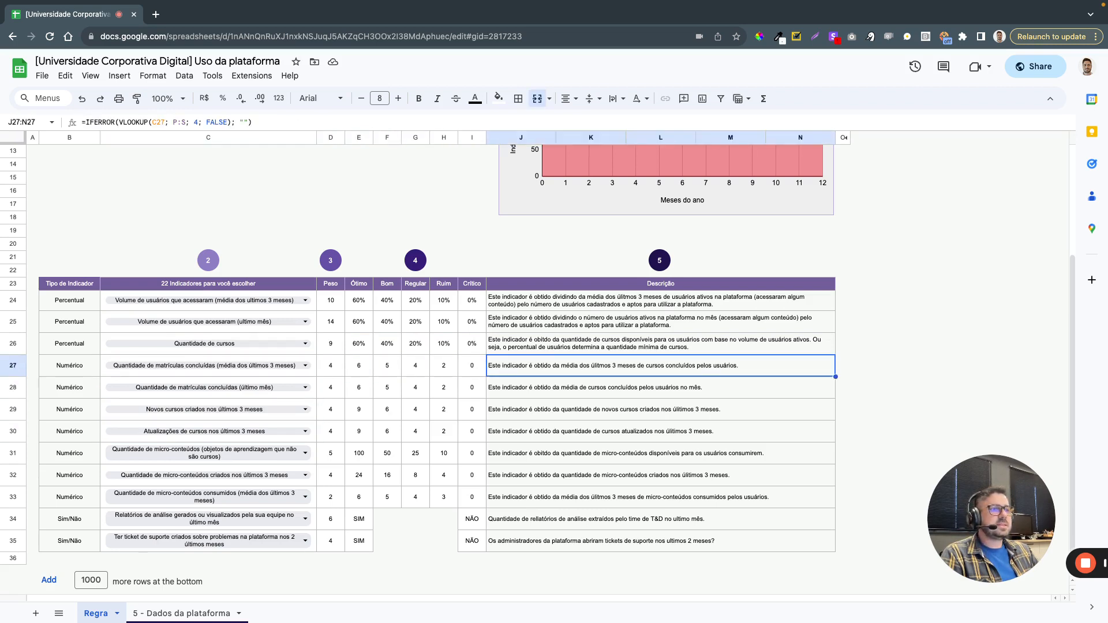
{"action": "key", "text": "Down"}
{"action": "key", "text": "Down"}
{"action": "key", "text": "Down"}
{"action": "key", "text": "Up"}
{"action": "key", "text": "Up"}
{"action": "key", "text": "Up"}
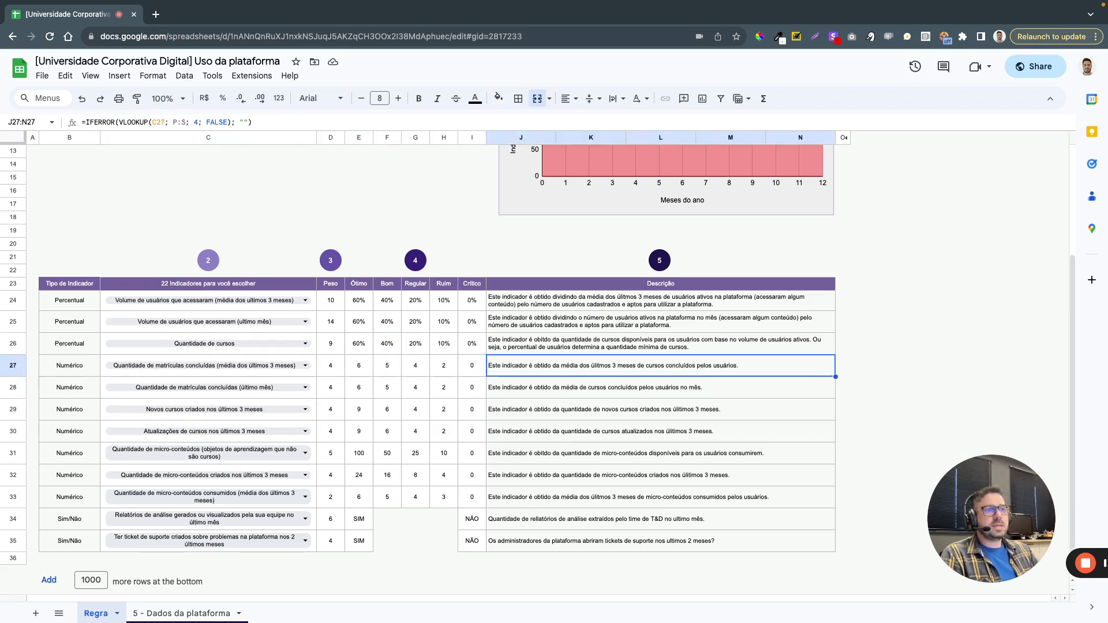
{"action": "key", "text": "Up"}
{"action": "key", "text": "Left"}
{"action": "key", "text": "Left"}
{"action": "key", "text": "Left"}
{"action": "key", "text": "Left"}
{"action": "key", "text": "Left"}
{"action": "key", "text": "Left"}
{"action": "key", "text": "Left"}
{"action": "key", "text": "Left"}
{"action": "key", "text": "Left"}
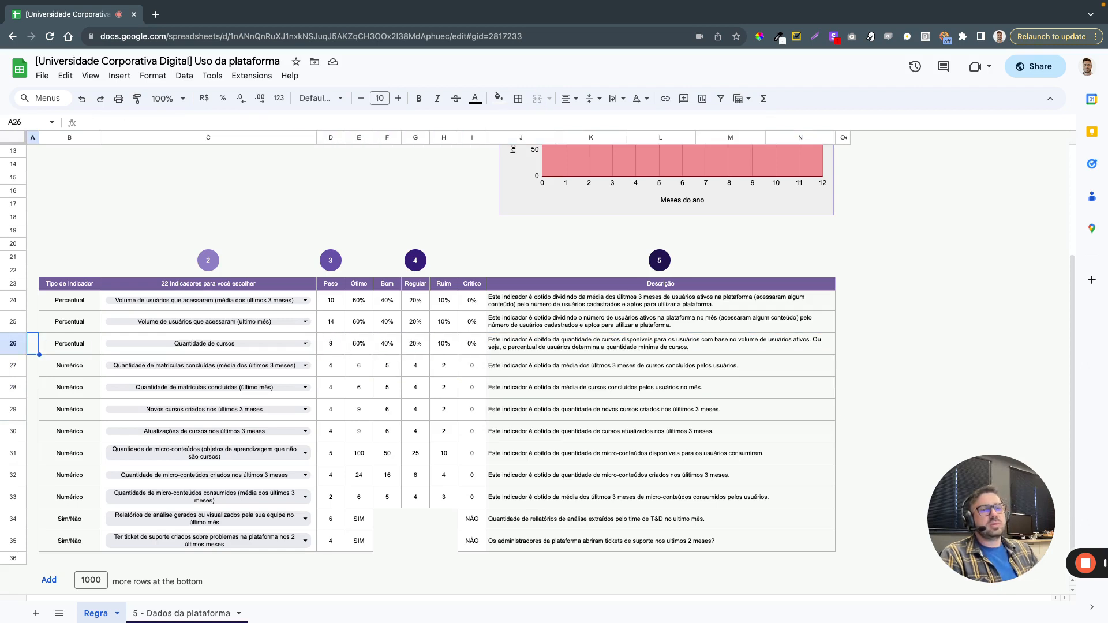
Review the five setup instructions on the Regra sheet together with the indicator table's weights and grade thresholds in rows 24 to 35
{"action": "scroll", "coordinate": [61, 320], "scroll_direction": "up", "scroll_amount": 5}
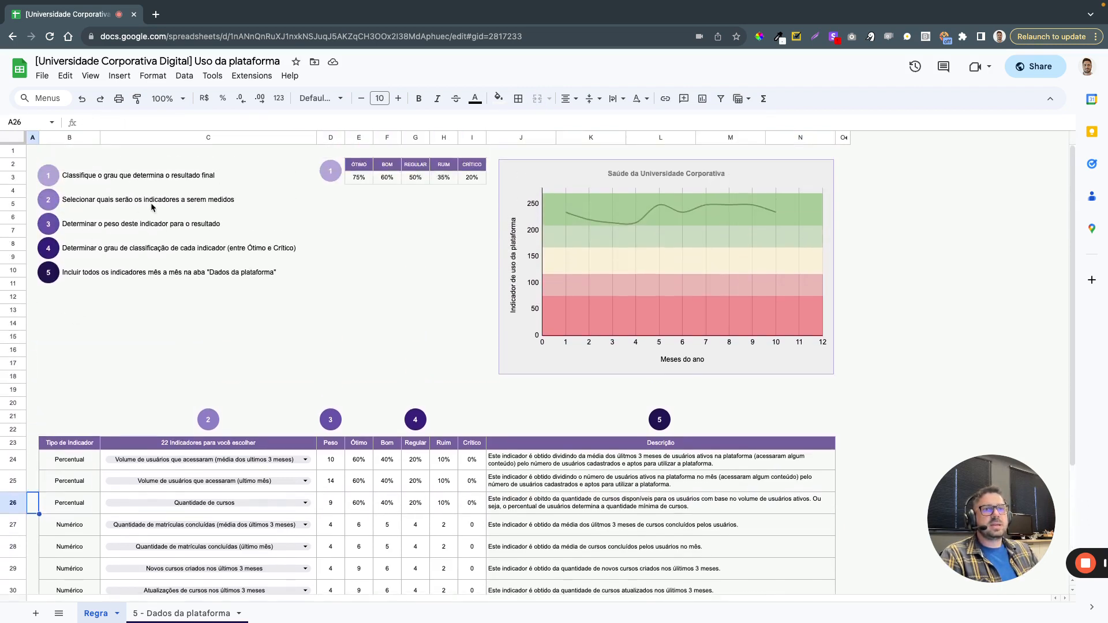
{"action": "scroll", "coordinate": [256, 496], "scroll_direction": "down", "scroll_amount": 2}
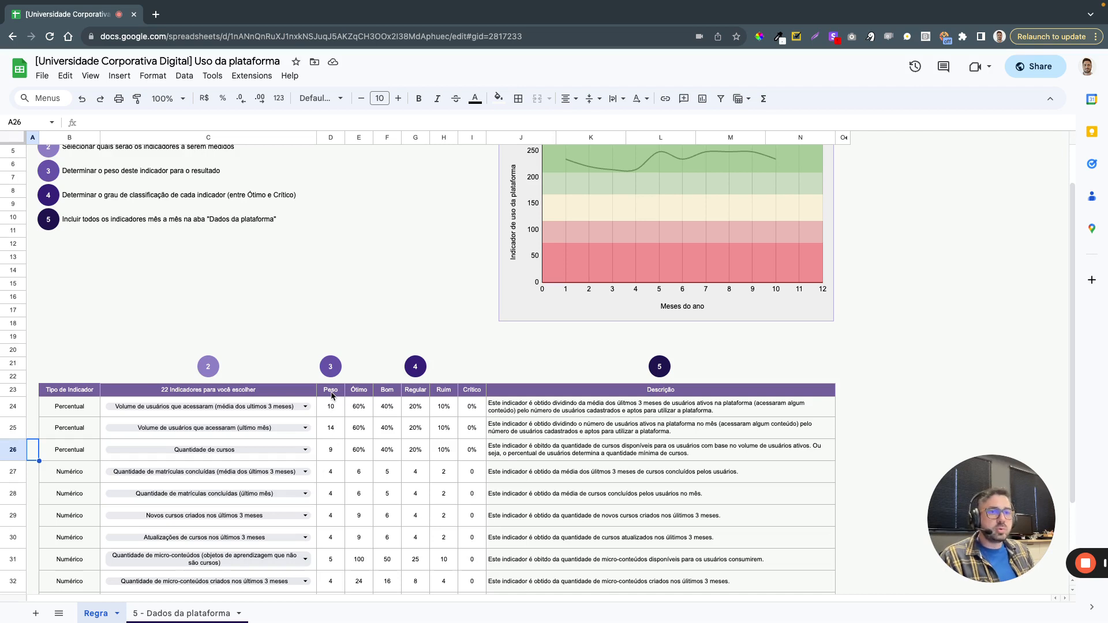
{"action": "scroll", "coordinate": [320, 402], "scroll_direction": "down", "scroll_amount": 2}
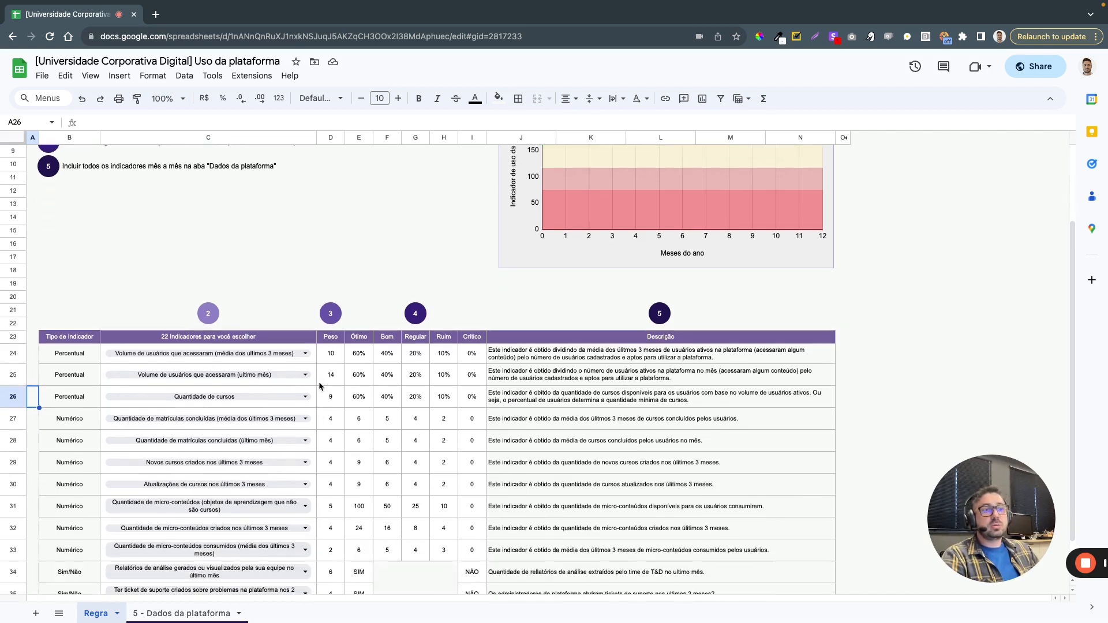
{"action": "scroll", "coordinate": [324, 386], "scroll_direction": "down", "scroll_amount": 1}
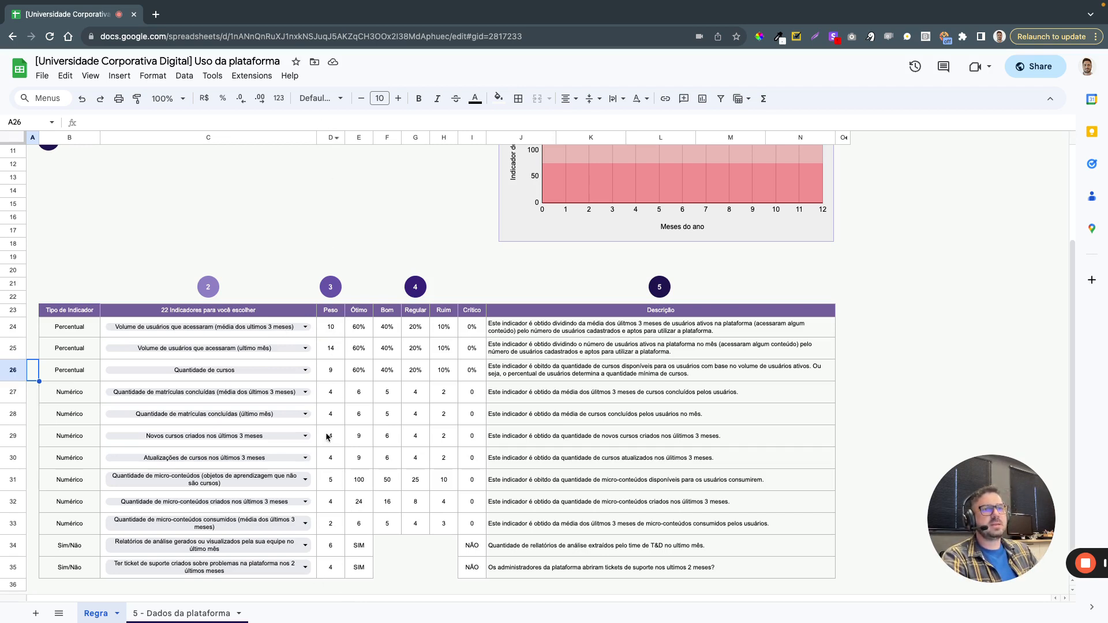
{"action": "scroll", "coordinate": [327, 437], "scroll_direction": "up", "scroll_amount": 1}
{"action": "scroll", "coordinate": [326, 439], "scroll_direction": "down", "scroll_amount": 1}
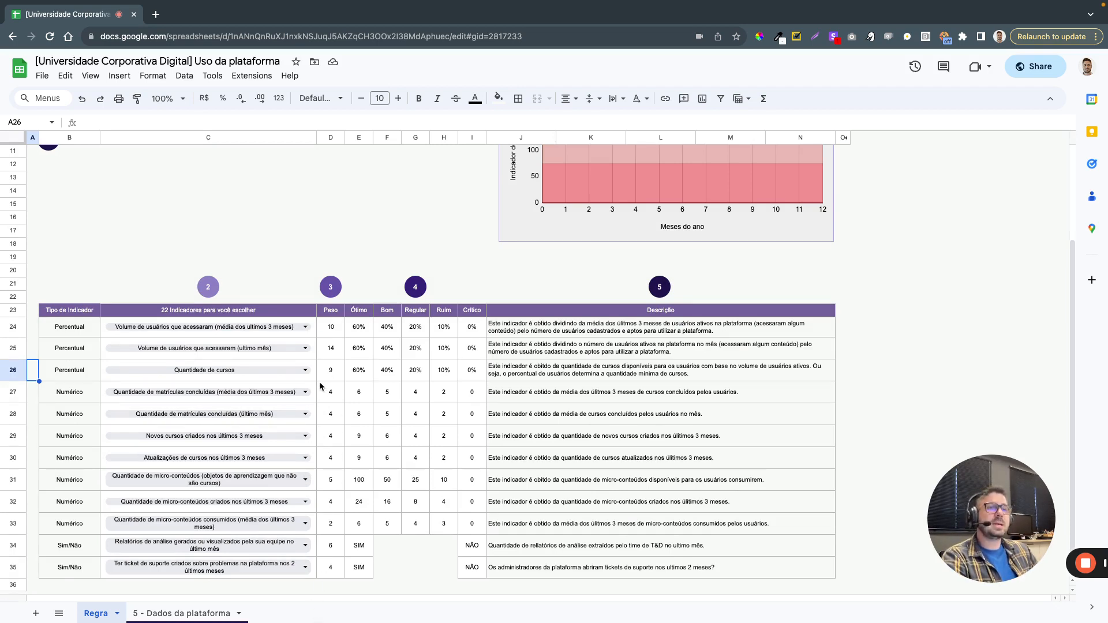
{"action": "scroll", "coordinate": [321, 386], "scroll_direction": "up", "scroll_amount": 4}
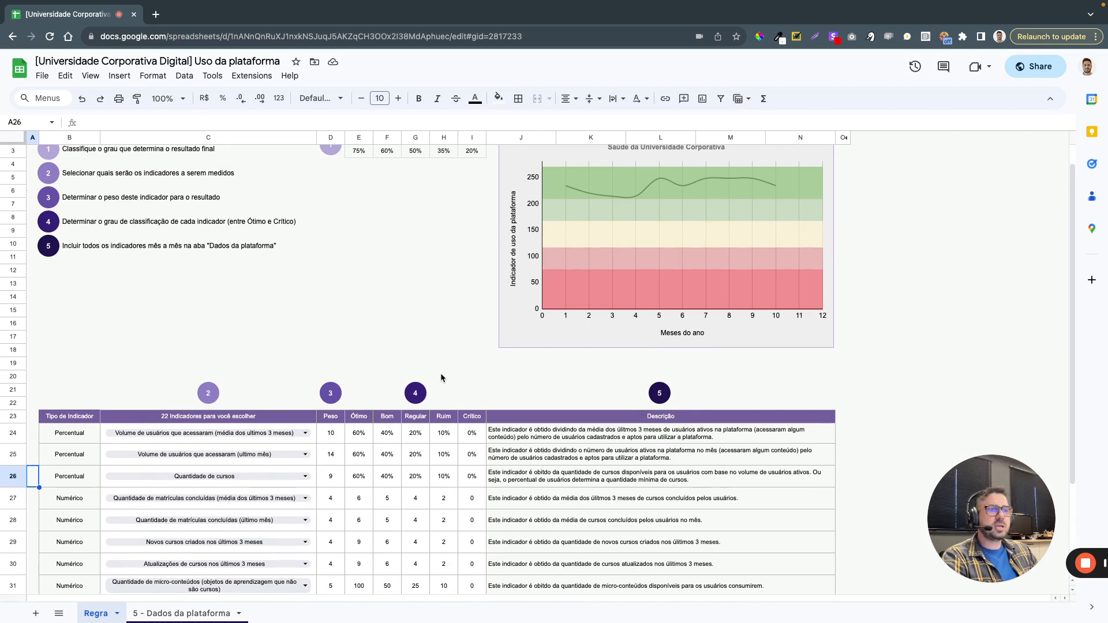
{"action": "scroll", "coordinate": [438, 371], "scroll_direction": "down", "scroll_amount": 5}
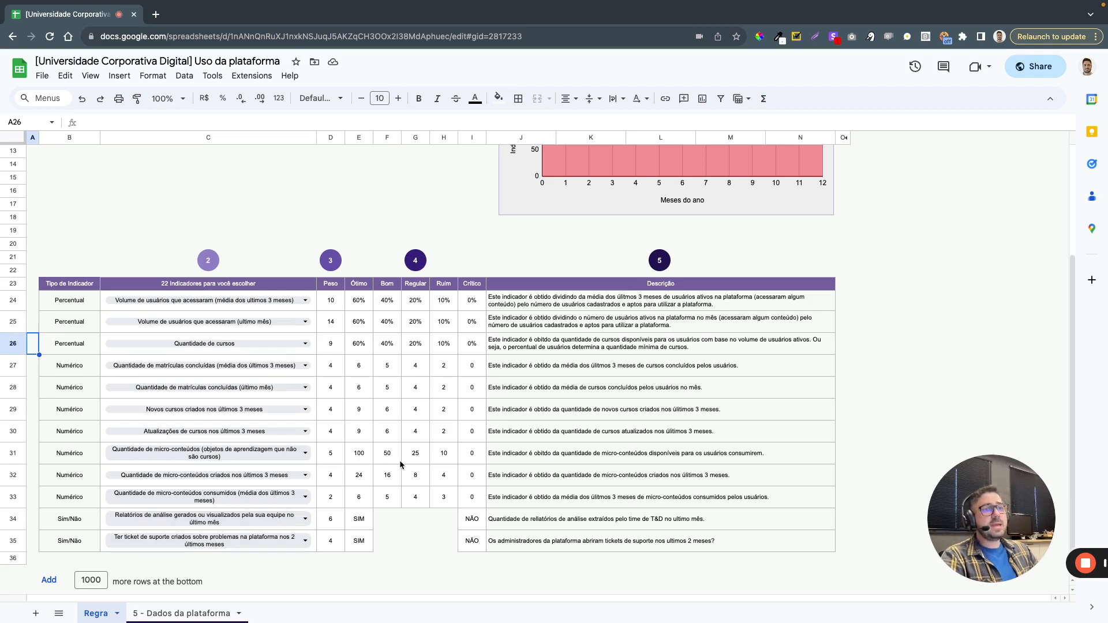
{"action": "scroll", "coordinate": [331, 464], "scroll_direction": "up", "scroll_amount": 5}
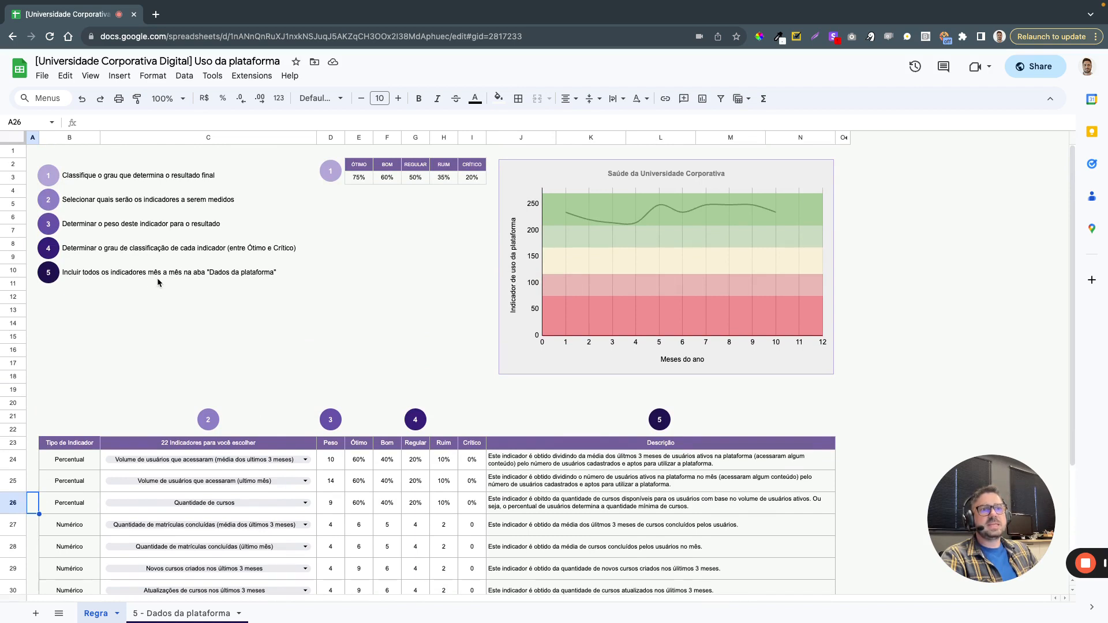
{"action": "scroll", "coordinate": [277, 288], "scroll_direction": "down", "scroll_amount": 2}
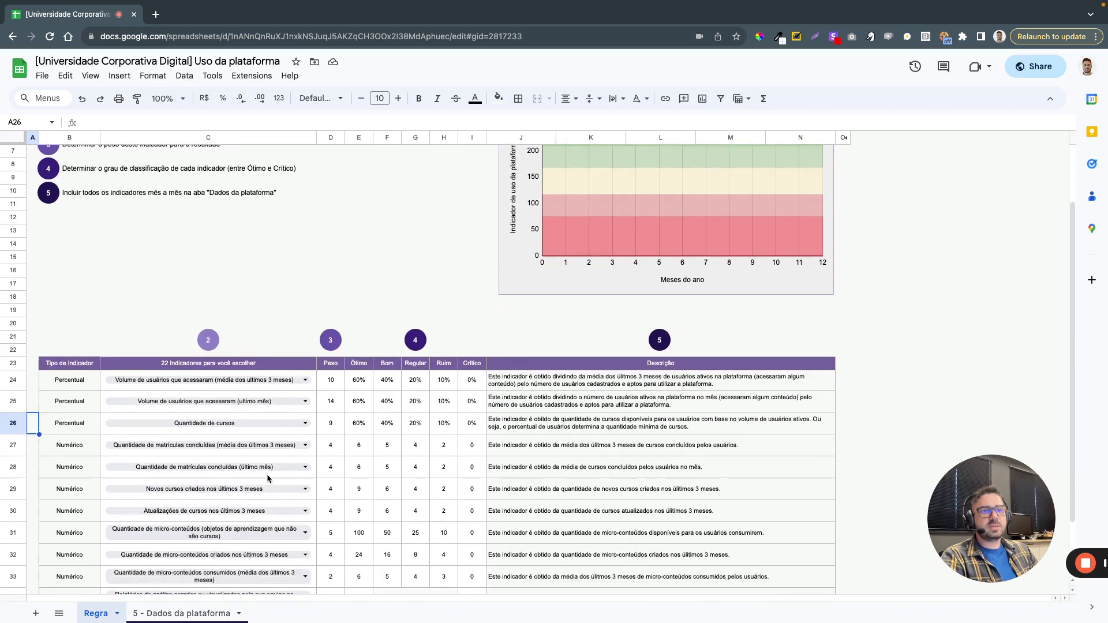
Open the "5 - Dados da plataforma" sheet and look over all its monthly indicator columns through column P
{"action": "left_click", "coordinate": [160, 616]}
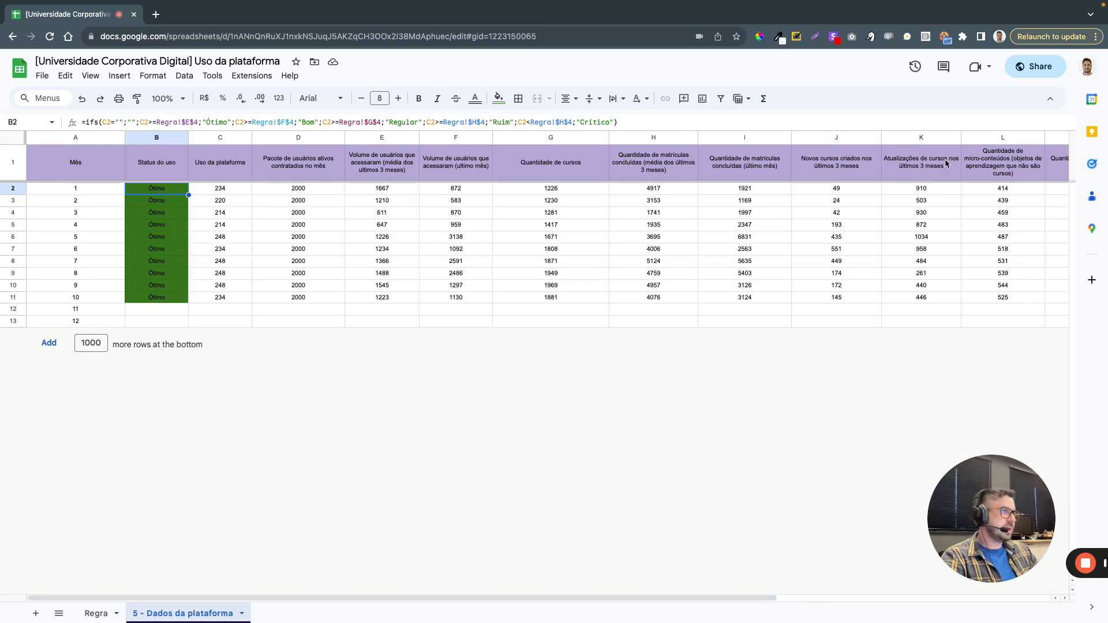
{"action": "scroll", "coordinate": [946, 165], "scroll_direction": "right", "scroll_amount": 5}
{"action": "scroll", "coordinate": [946, 165], "scroll_direction": "left", "scroll_amount": 5}
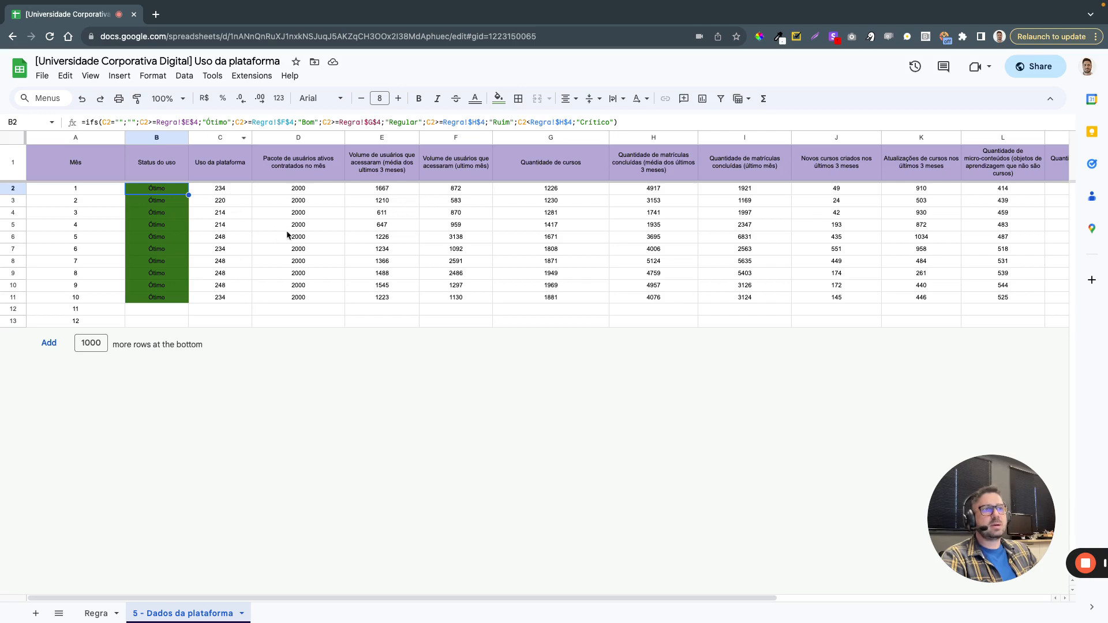
{"action": "scroll", "coordinate": [309, 200], "scroll_direction": "right", "scroll_amount": 10}
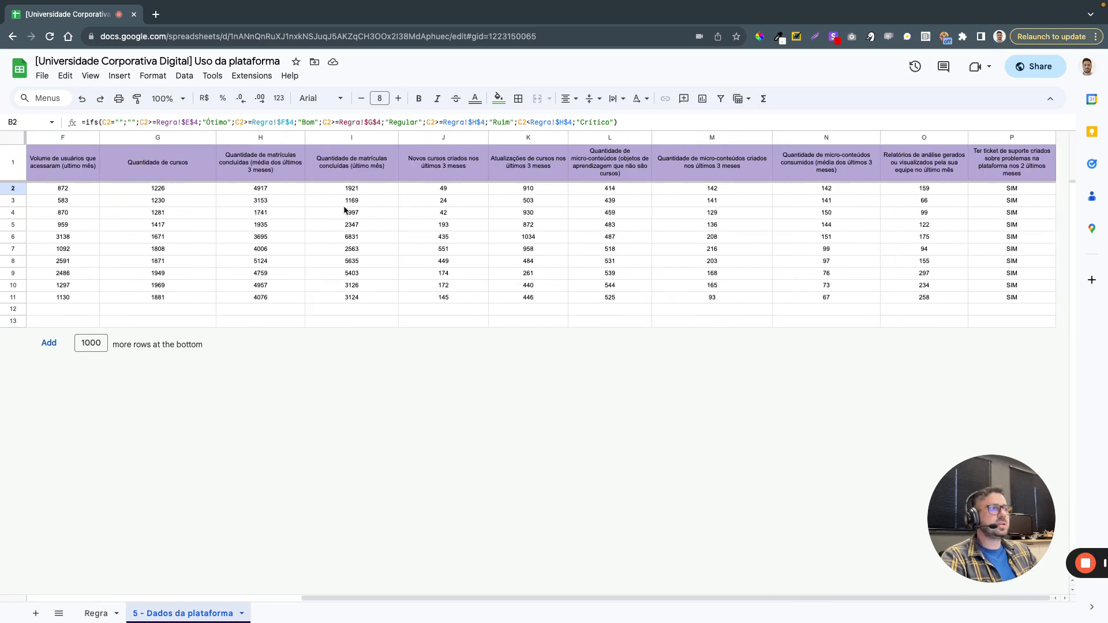
{"action": "scroll", "coordinate": [975, 219], "scroll_direction": "left", "scroll_amount": 10}
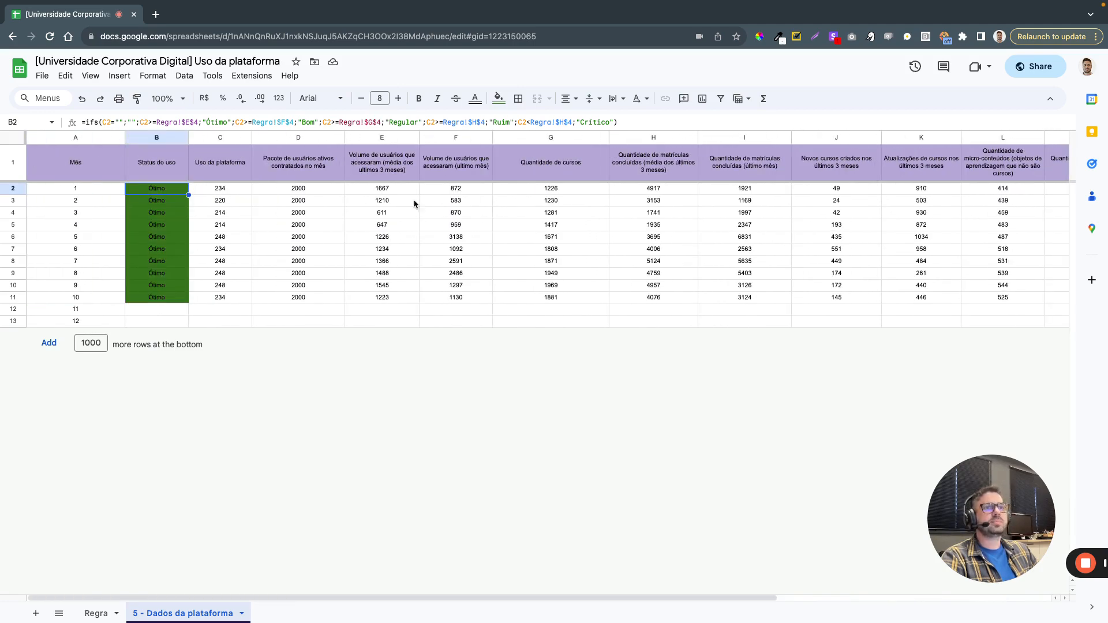
Check the contracted active users package in column D and month 1's indicator values from E2 to I2
{"action": "left_click", "coordinate": [317, 174]}
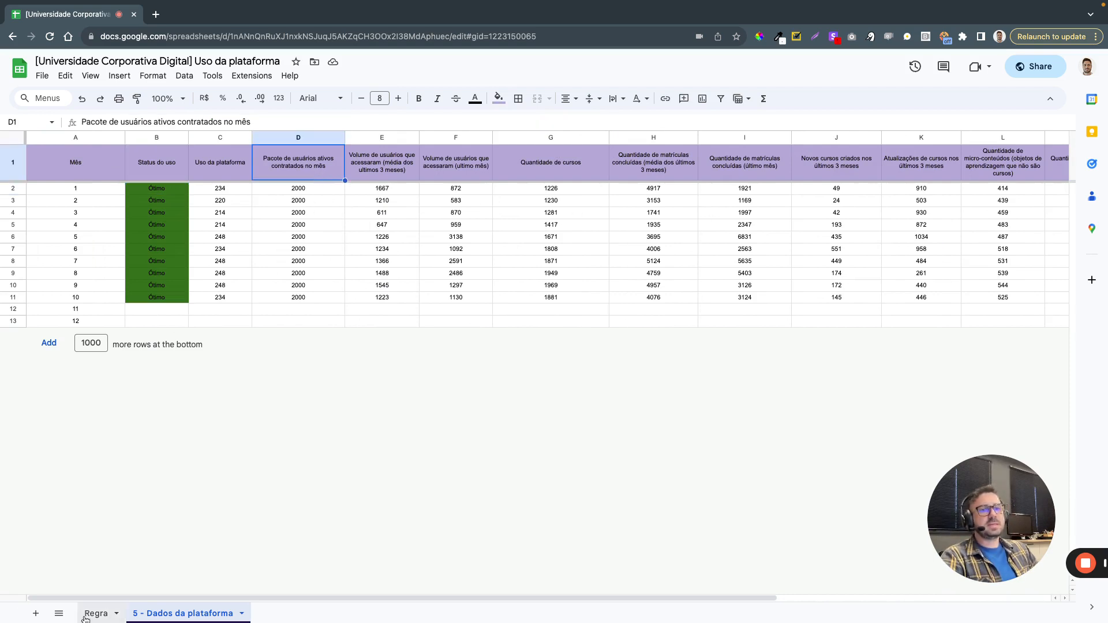
{"action": "left_click", "coordinate": [333, 192]}
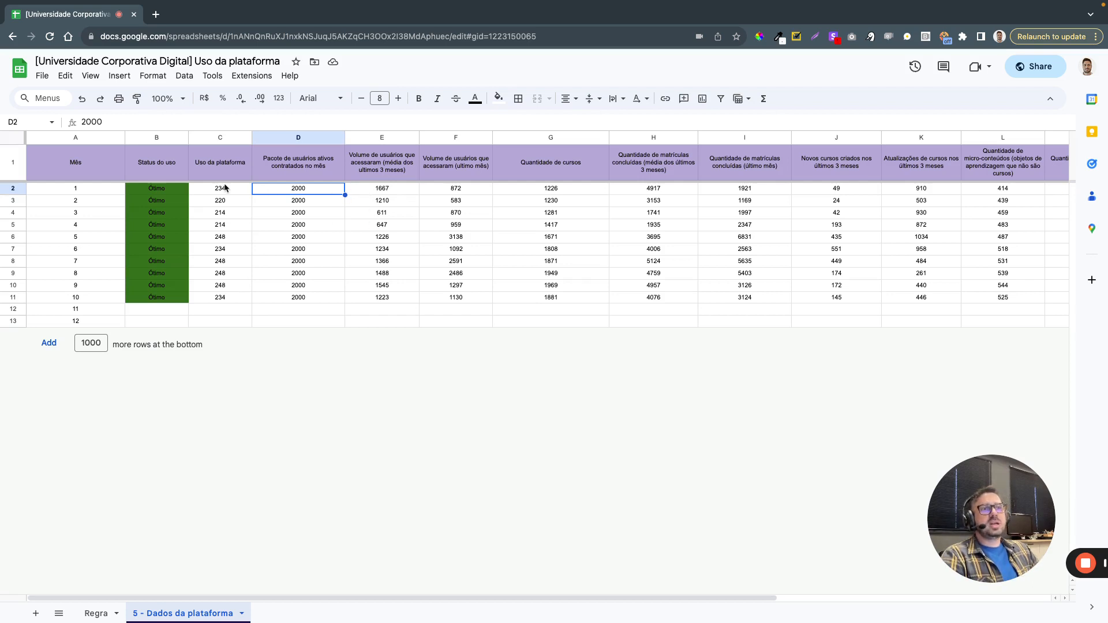
{"action": "left_click", "coordinate": [367, 191]}
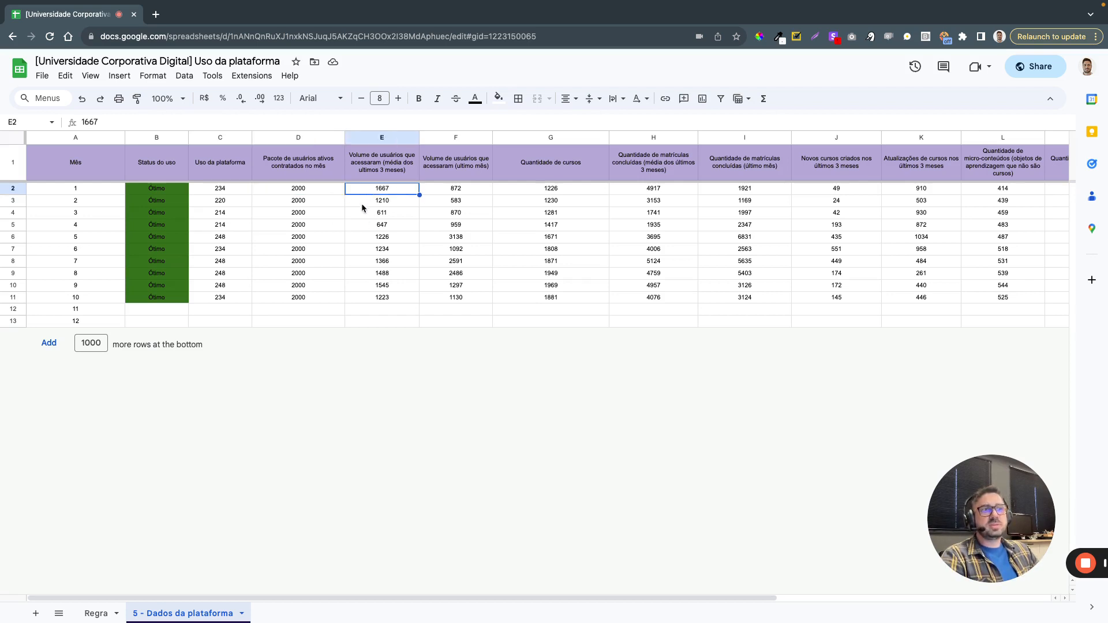
{"action": "scroll", "coordinate": [362, 208], "scroll_direction": "right", "scroll_amount": 2}
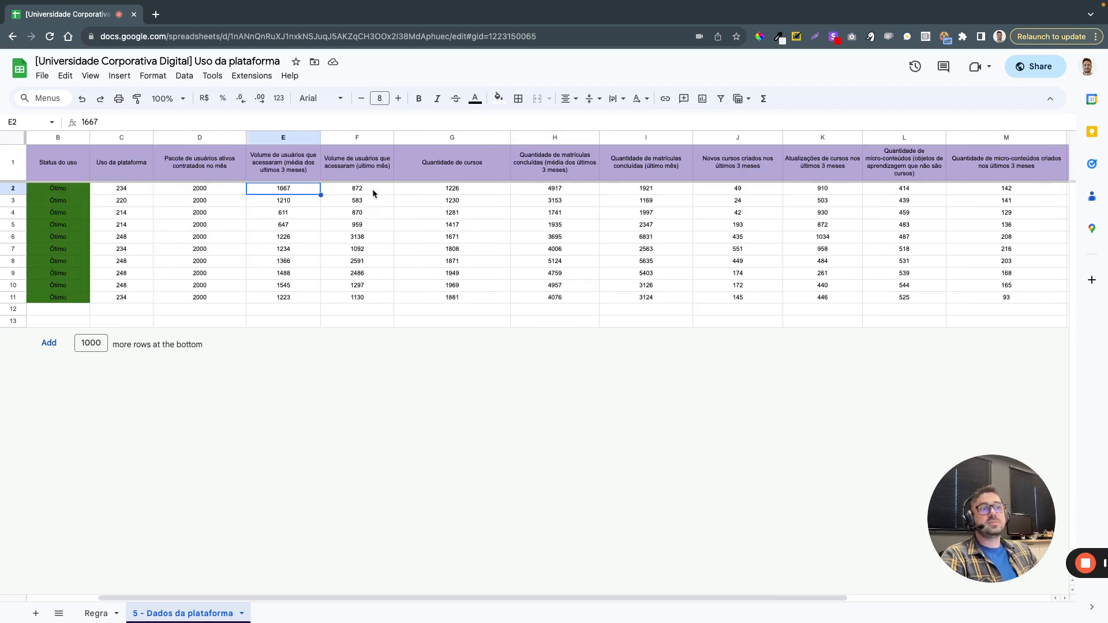
{"action": "left_click", "coordinate": [373, 191]}
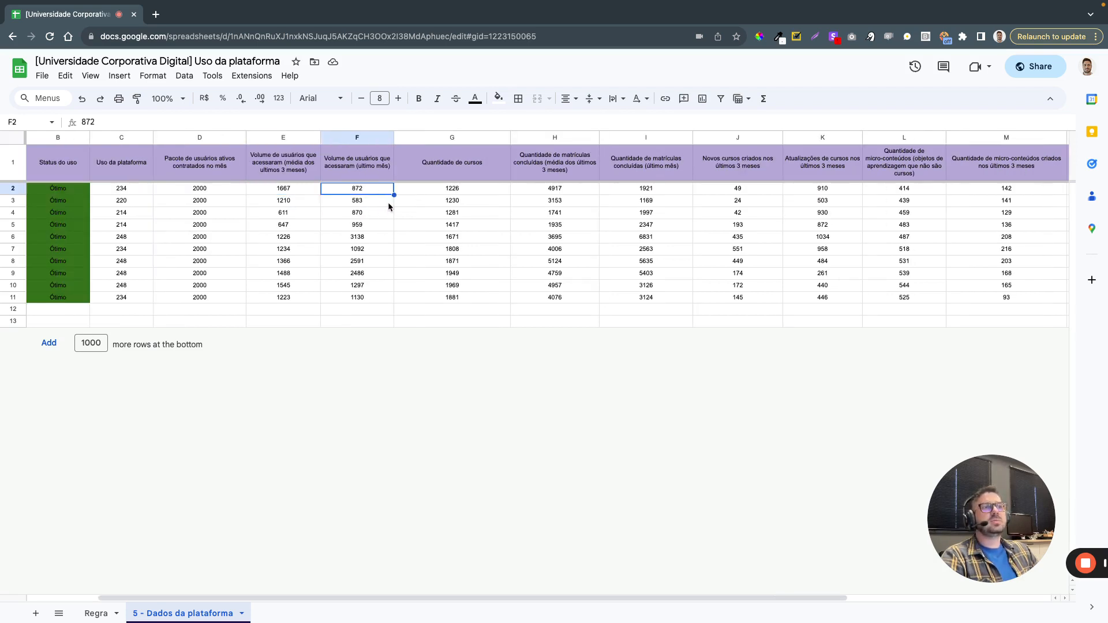
{"action": "scroll", "coordinate": [414, 198], "scroll_direction": "right", "scroll_amount": 1}
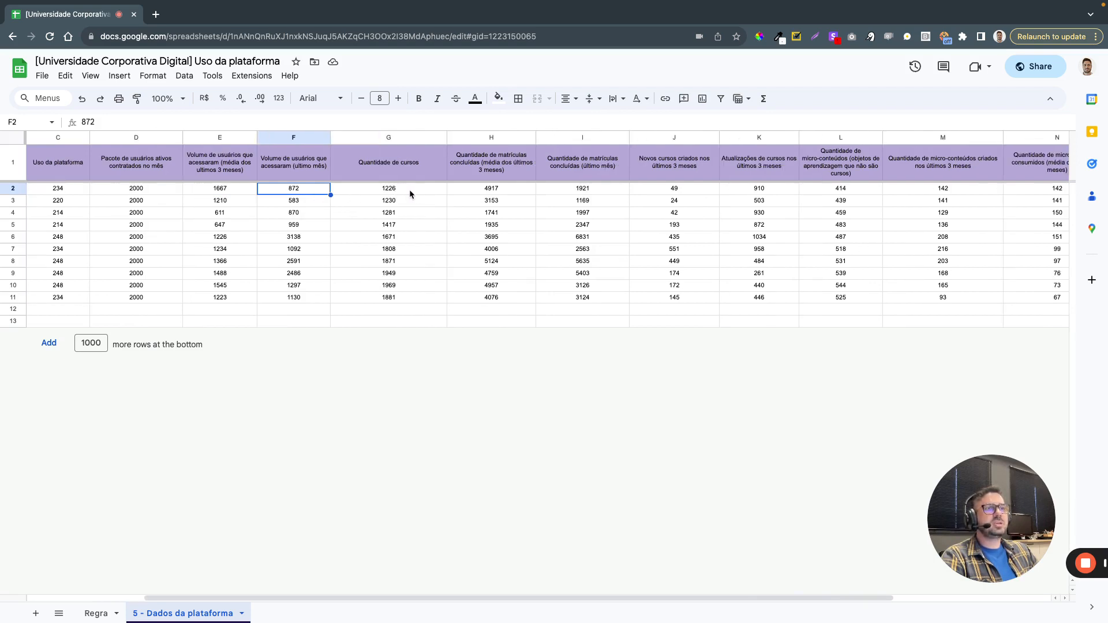
{"action": "left_click", "coordinate": [410, 189]}
{"action": "left_click", "coordinate": [456, 193]}
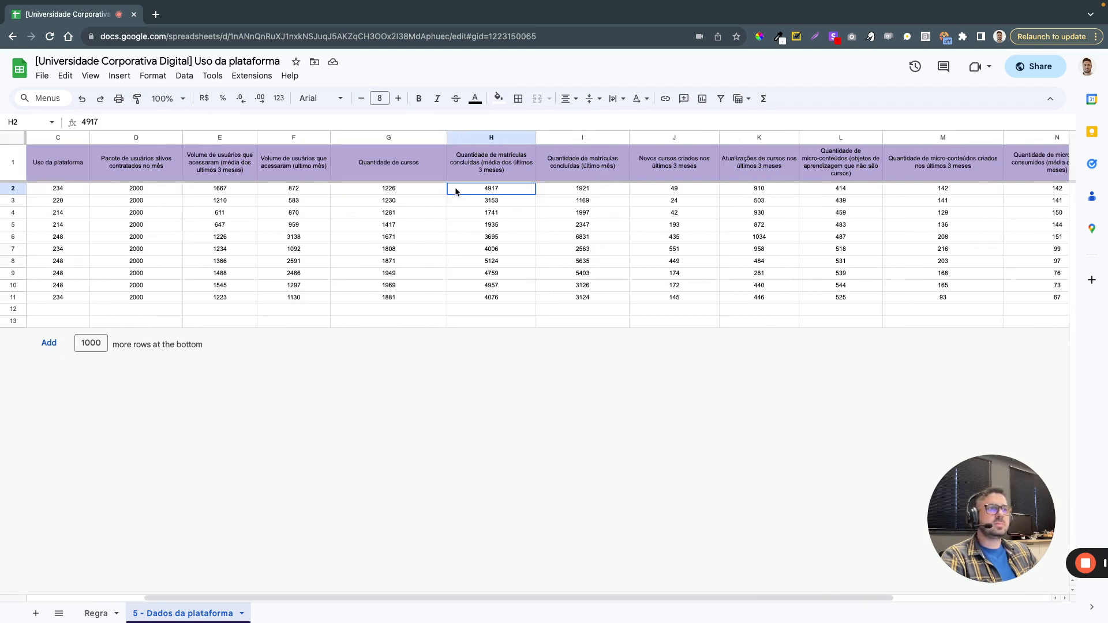
{"action": "left_click", "coordinate": [574, 188]}
Go through the monthly rows in the Mês column from month 1 to month 5, glancing across month 1's indicators
{"action": "scroll", "coordinate": [381, 218], "scroll_direction": "left", "scroll_amount": 2}
{"action": "left_click", "coordinate": [93, 189]}
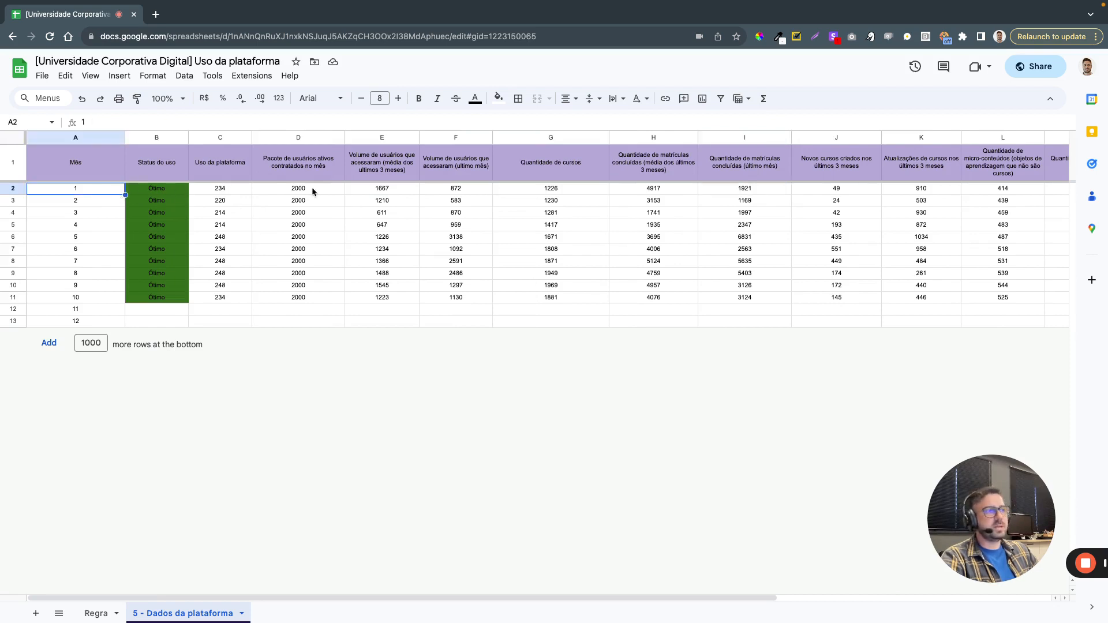
{"action": "scroll", "coordinate": [807, 203], "scroll_direction": "right", "scroll_amount": 2}
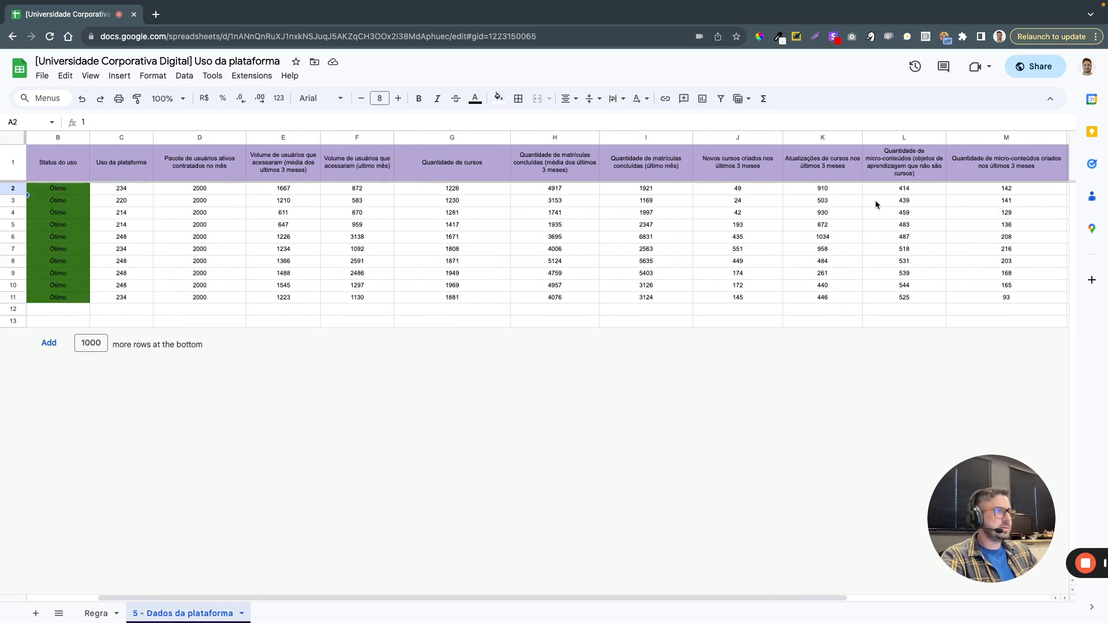
{"action": "scroll", "coordinate": [222, 234], "scroll_direction": "left", "scroll_amount": 2}
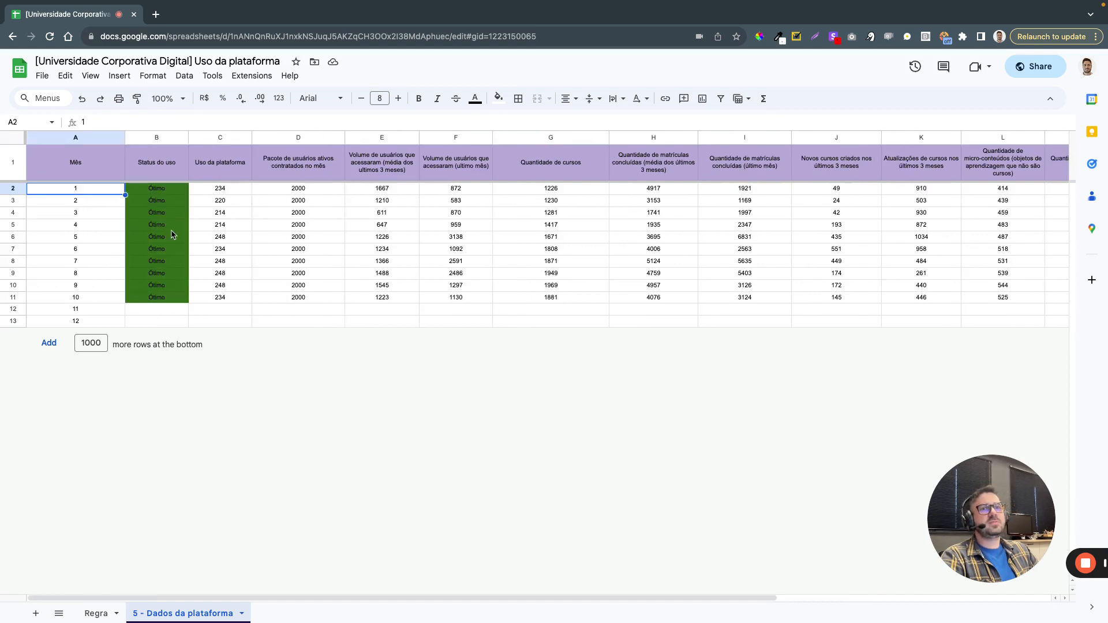
{"action": "left_click", "coordinate": [67, 202]}
{"action": "left_click", "coordinate": [69, 214]}
{"action": "left_click", "coordinate": [74, 225]}
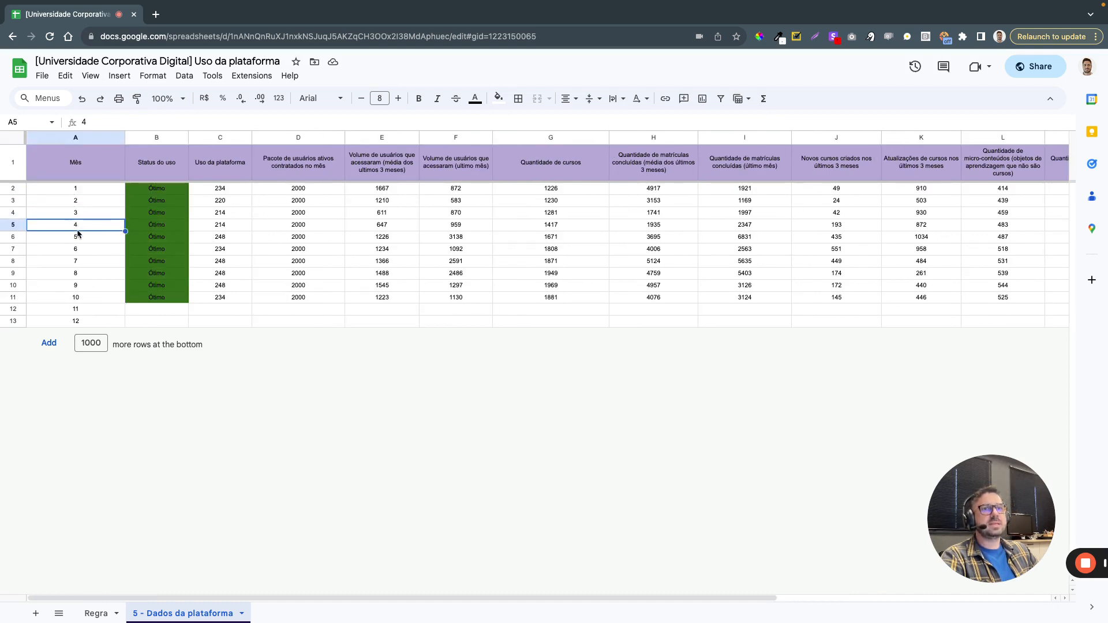
{"action": "left_click", "coordinate": [79, 238]}
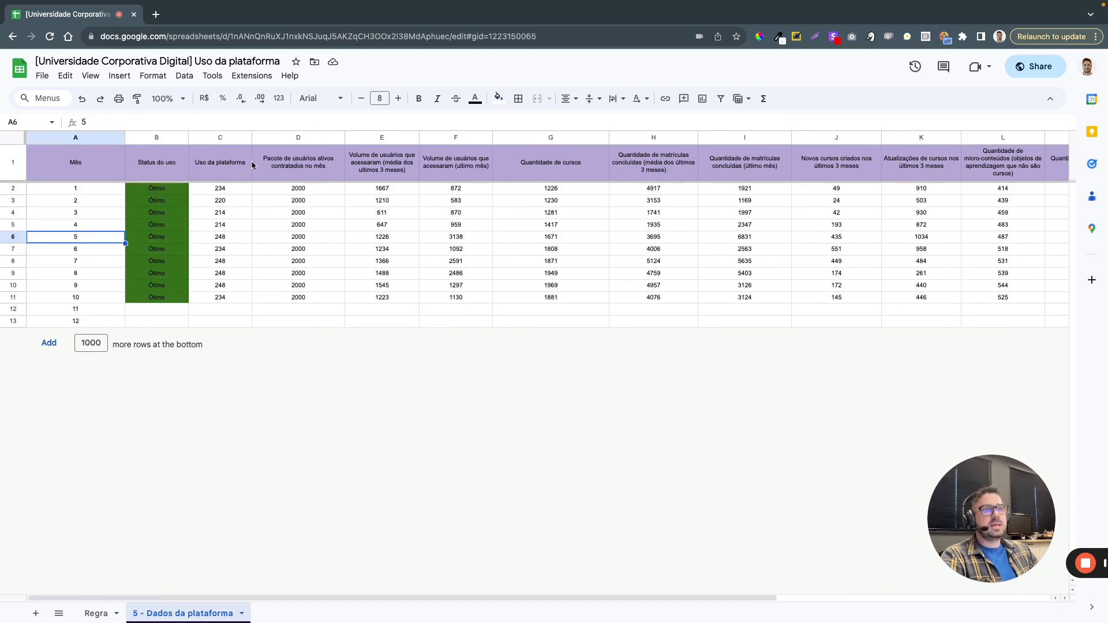
Inspect the indicator headers in E1, F1 and G1 and look over the remaining headers in row 1
{"action": "left_click", "coordinate": [392, 169]}
{"action": "left_click", "coordinate": [482, 174]}
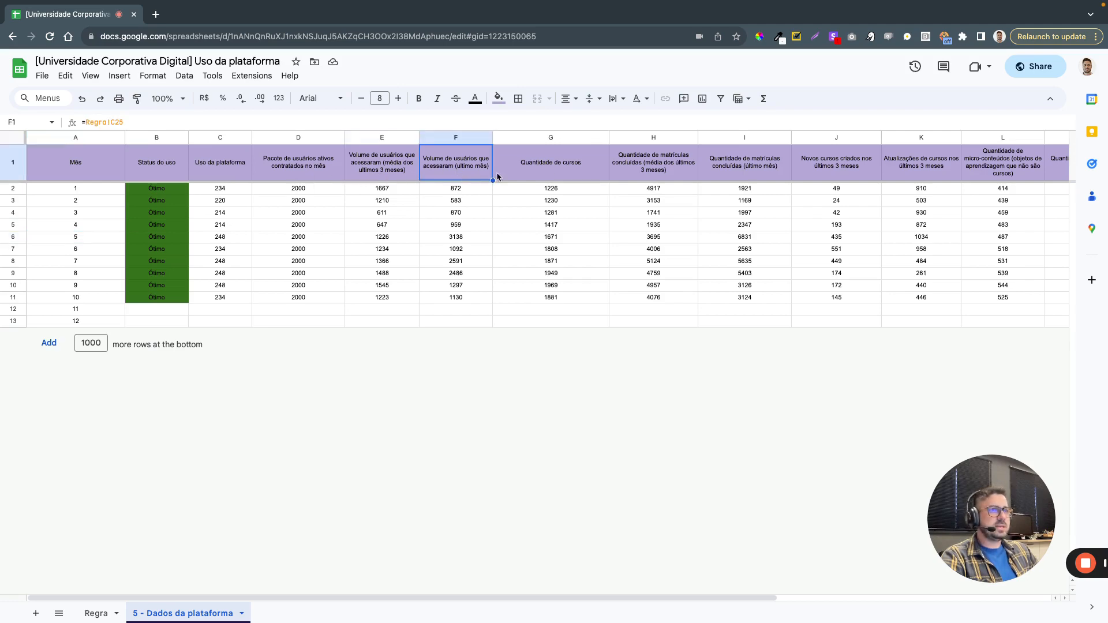
{"action": "left_click", "coordinate": [555, 173]}
{"action": "scroll", "coordinate": [565, 173], "scroll_direction": "right", "scroll_amount": 5}
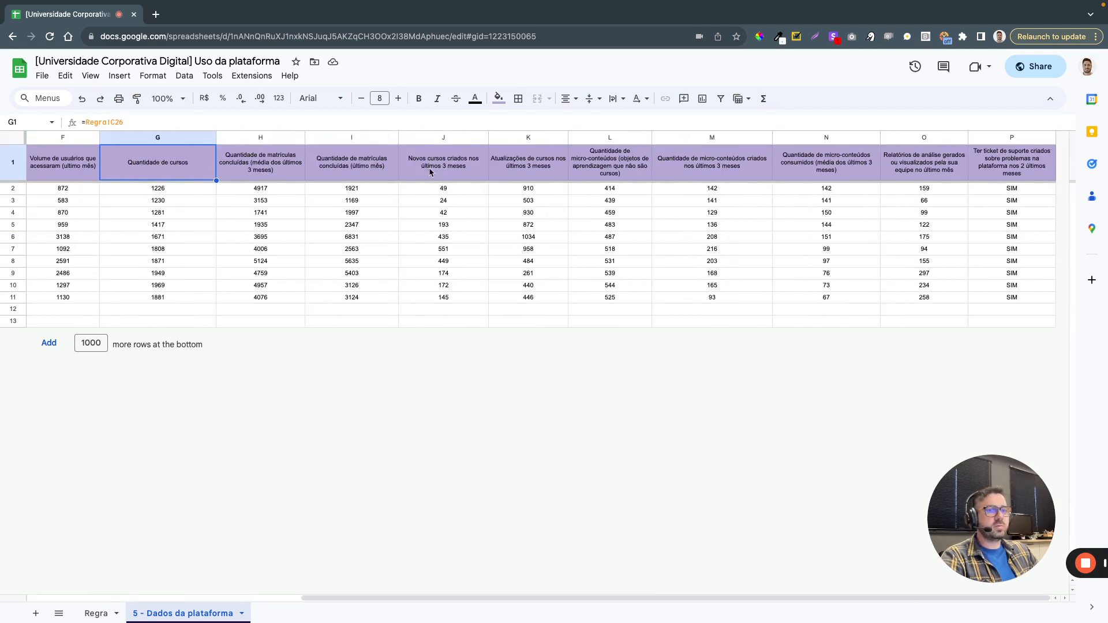
{"action": "scroll", "coordinate": [430, 171], "scroll_direction": "left", "scroll_amount": 5}
Compare the full indicator table on the Regra sheet with the matching columns on the "5 - Dados da plataforma" sheet
{"action": "left_click", "coordinate": [94, 612]}
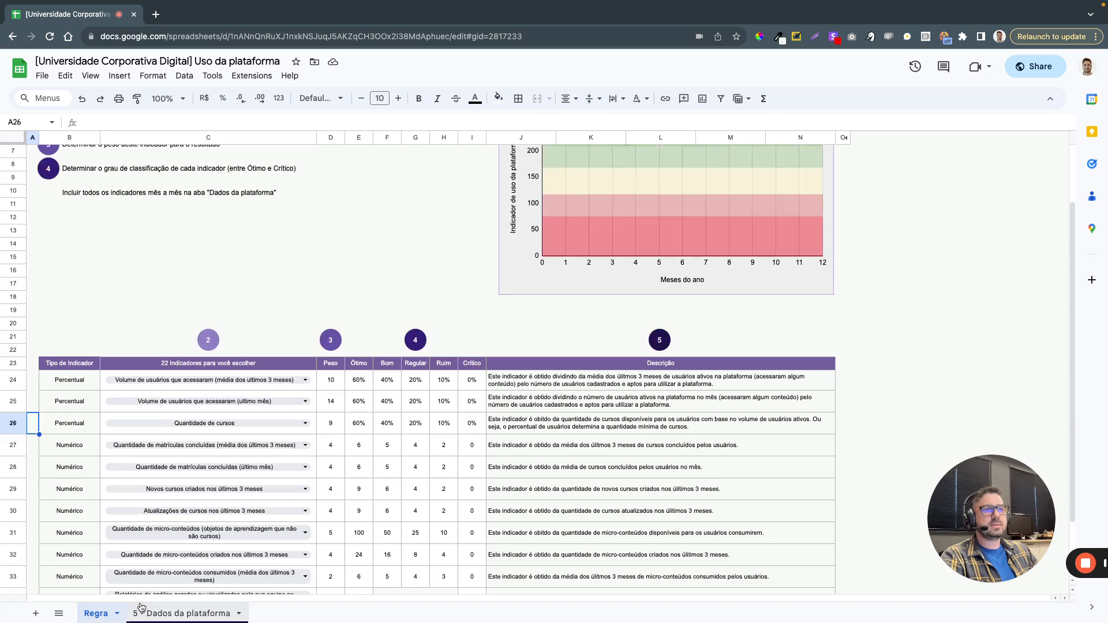
{"action": "scroll", "coordinate": [229, 456], "scroll_direction": "down", "scroll_amount": 2}
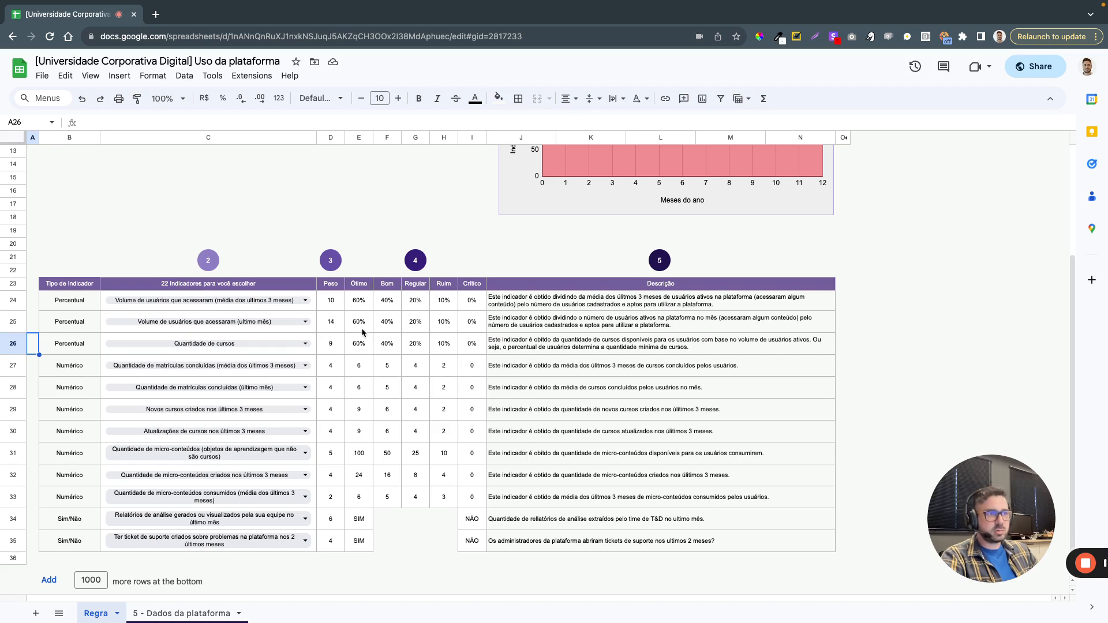
{"action": "left_click", "coordinate": [207, 615]}
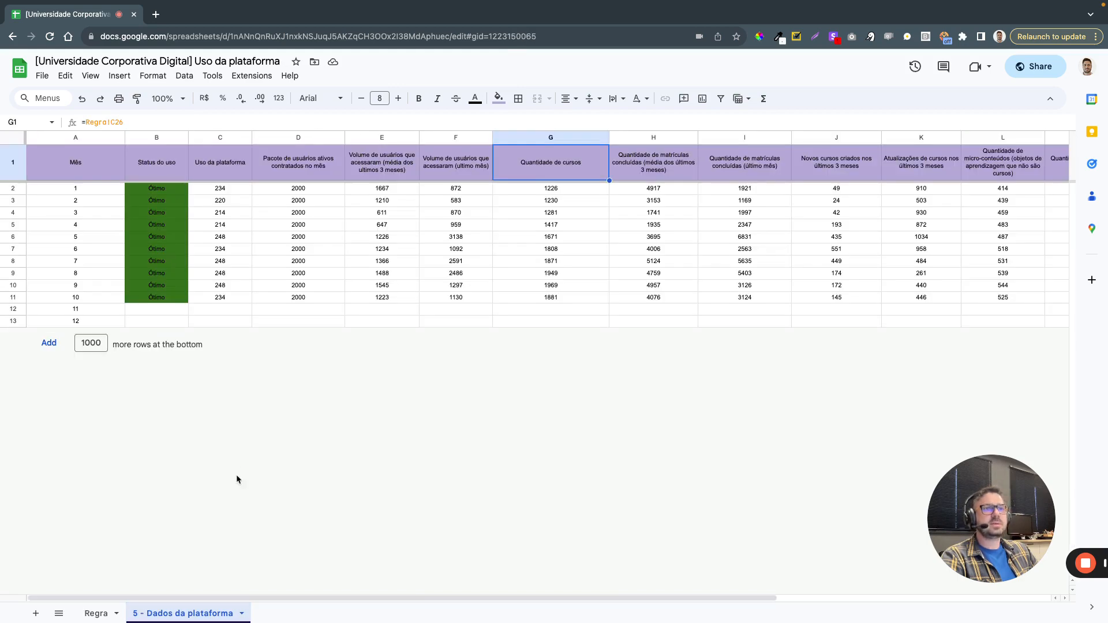
{"action": "scroll", "coordinate": [282, 229], "scroll_direction": "right", "scroll_amount": 5}
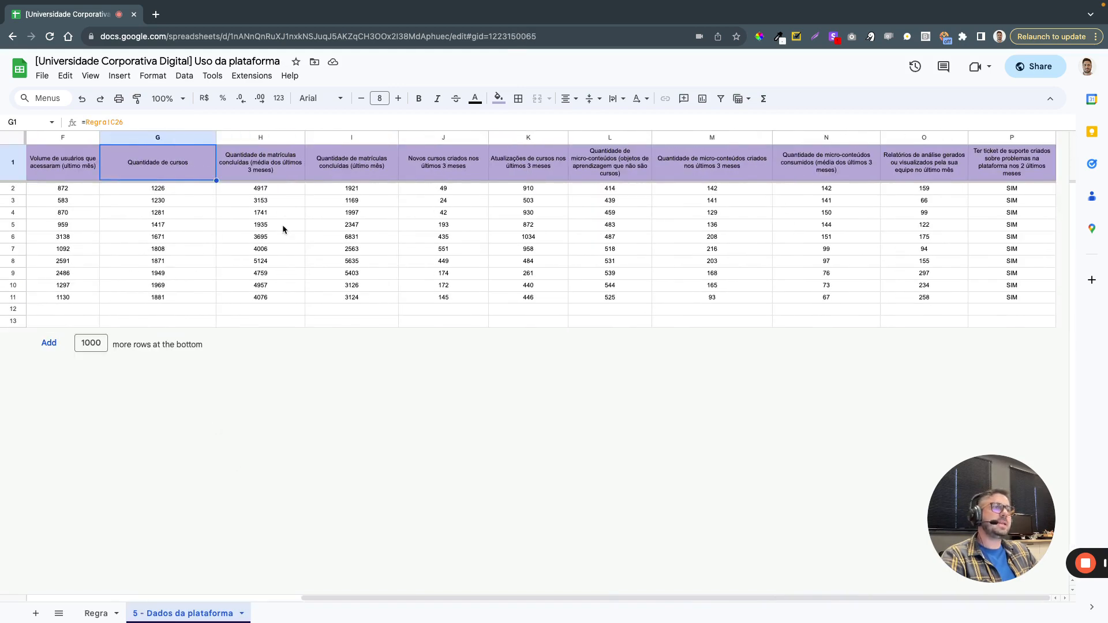
{"action": "scroll", "coordinate": [284, 228], "scroll_direction": "left", "scroll_amount": 5}
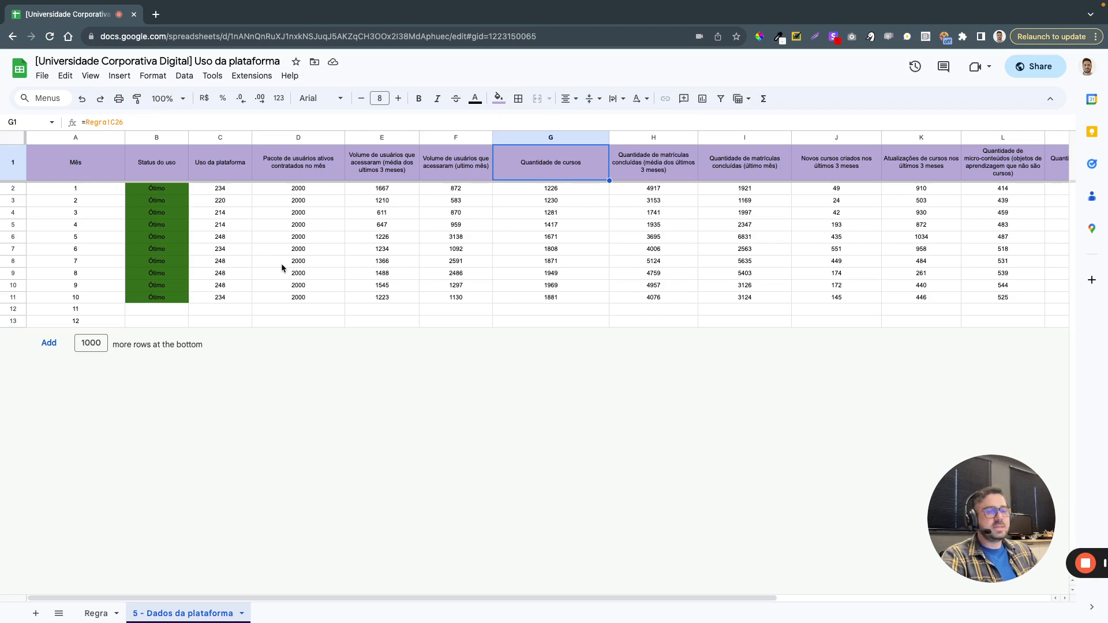
Review the Regra sheet's instructions and "Saúde da Universidade Corporativa" chart, checking the month 1 data in D2 and E2 in between
{"action": "left_click", "coordinate": [104, 615]}
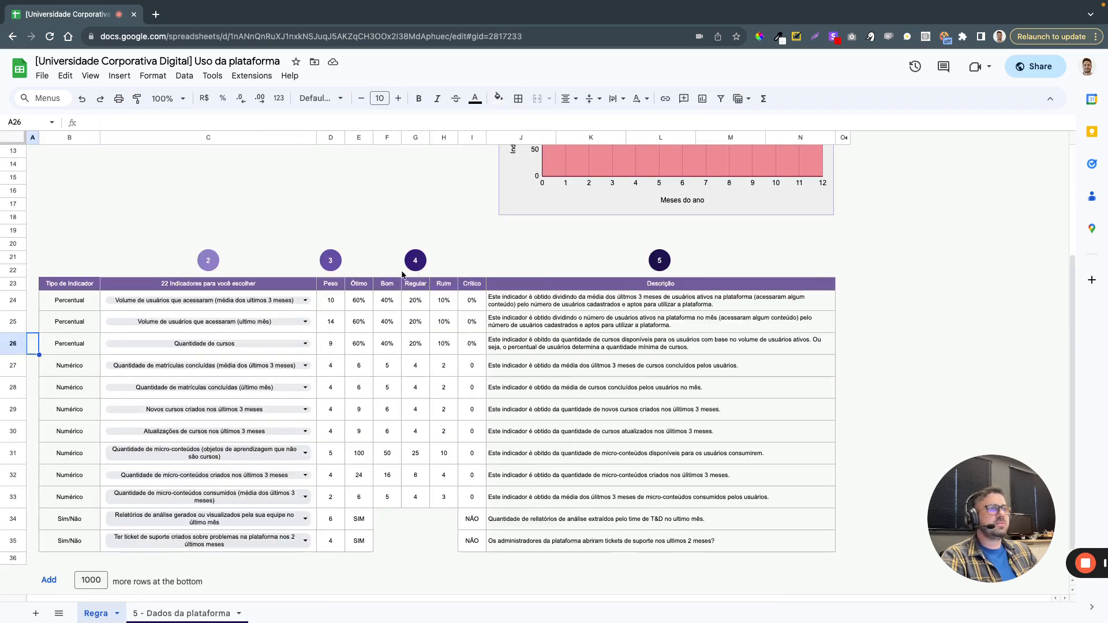
{"action": "scroll", "coordinate": [402, 275], "scroll_direction": "up", "scroll_amount": 3}
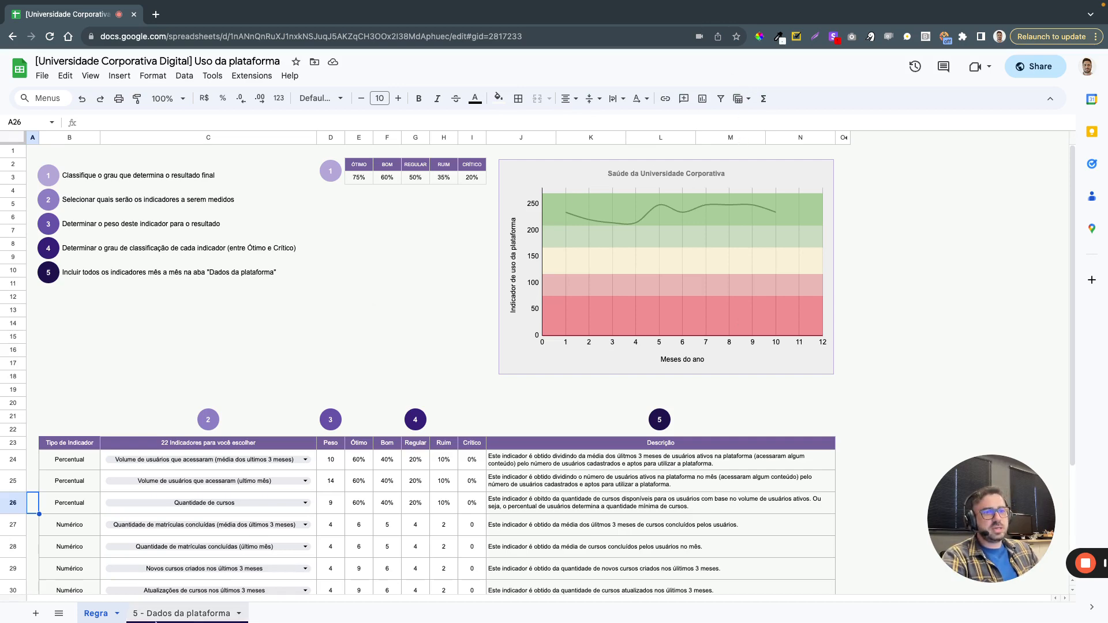
{"action": "left_click", "coordinate": [157, 615]}
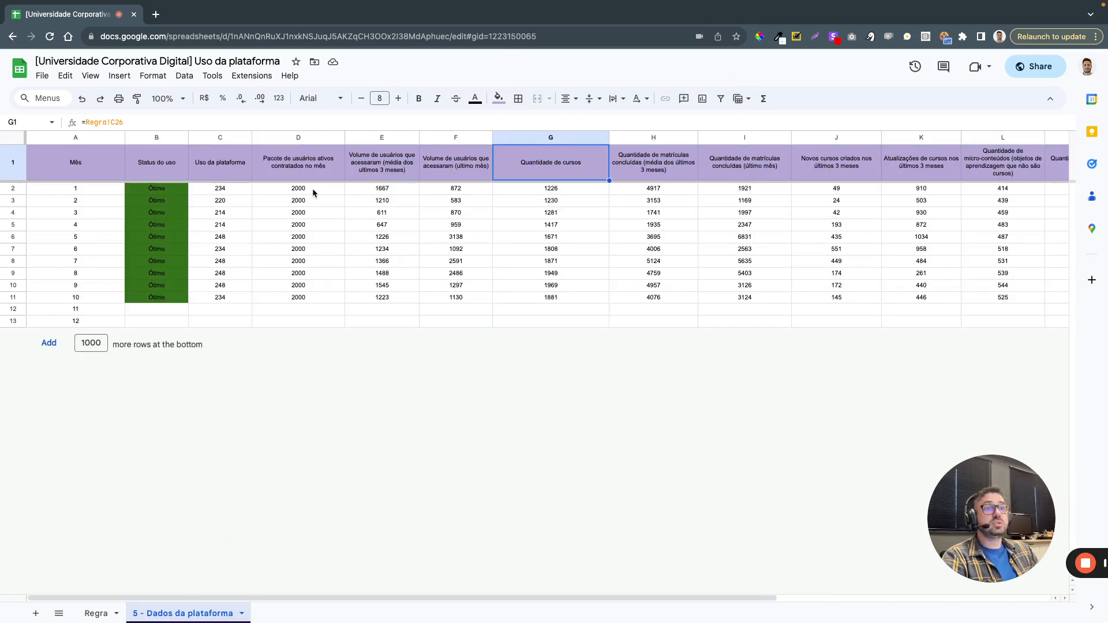
{"action": "left_click", "coordinate": [313, 189]}
{"action": "left_click", "coordinate": [358, 189]}
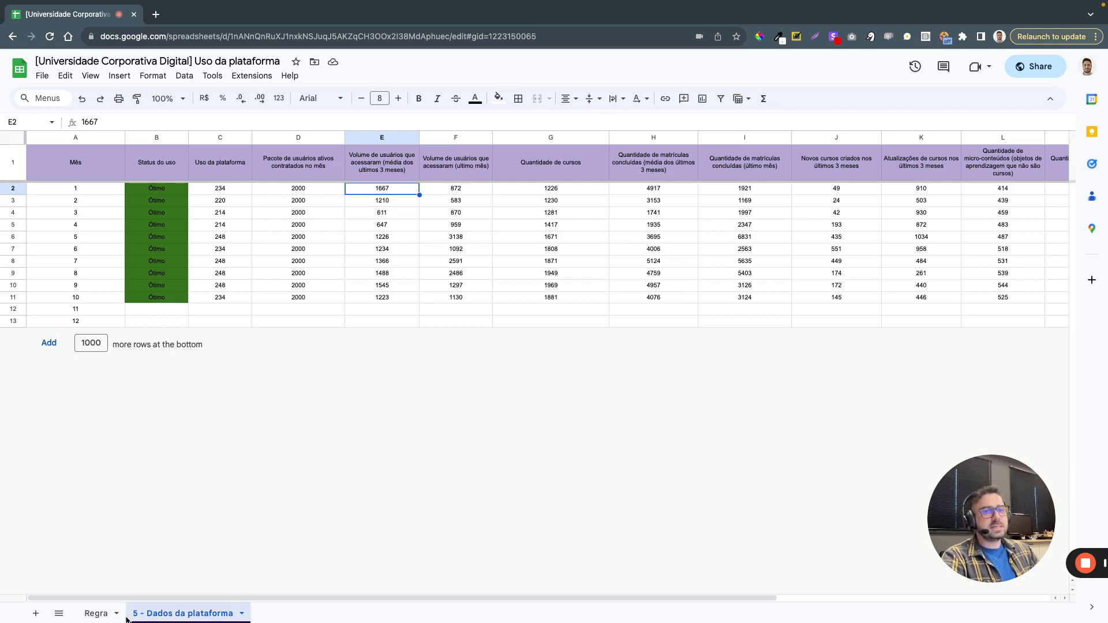
{"action": "left_click", "coordinate": [109, 614]}
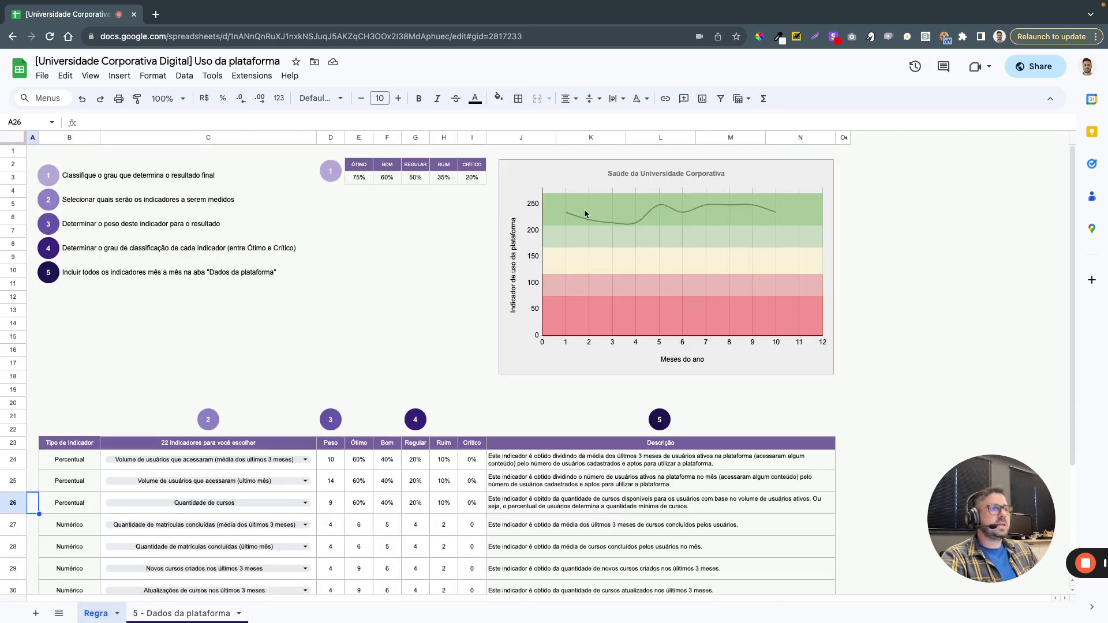